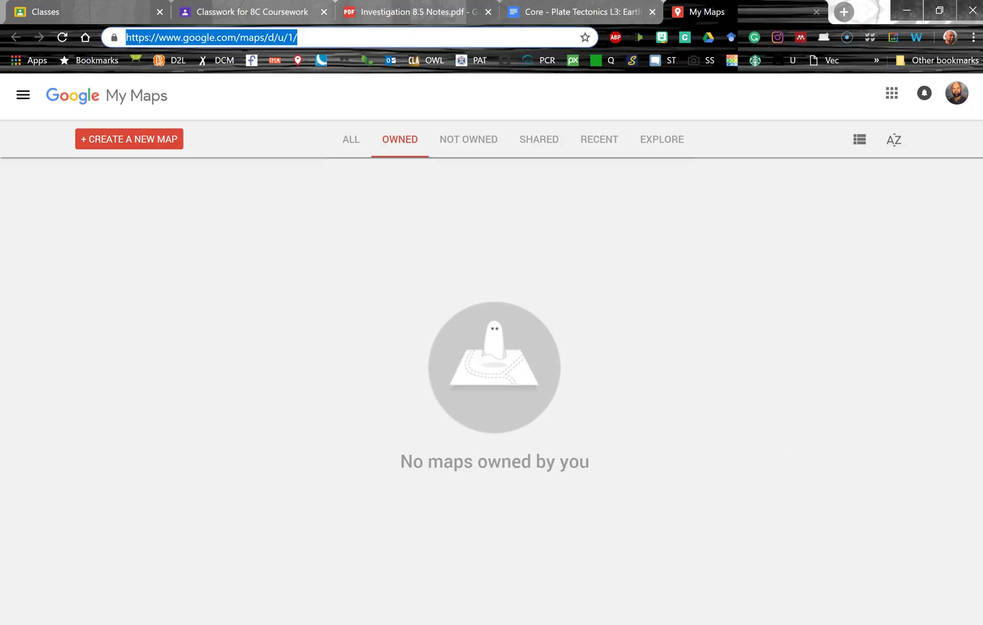
Step: Look over the 8C Coursework class page, then go back to the My Maps home page
left_click(242, 11)
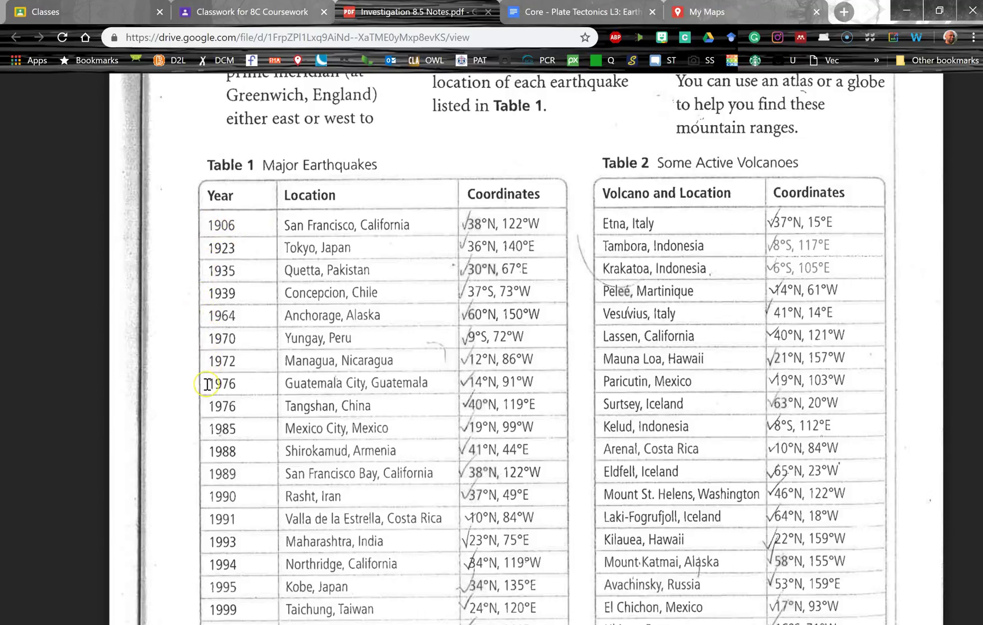
scroll(207, 384, "down", 3)
scroll(209, 386, "up", 3)
scroll(651, 380, "up", 3)
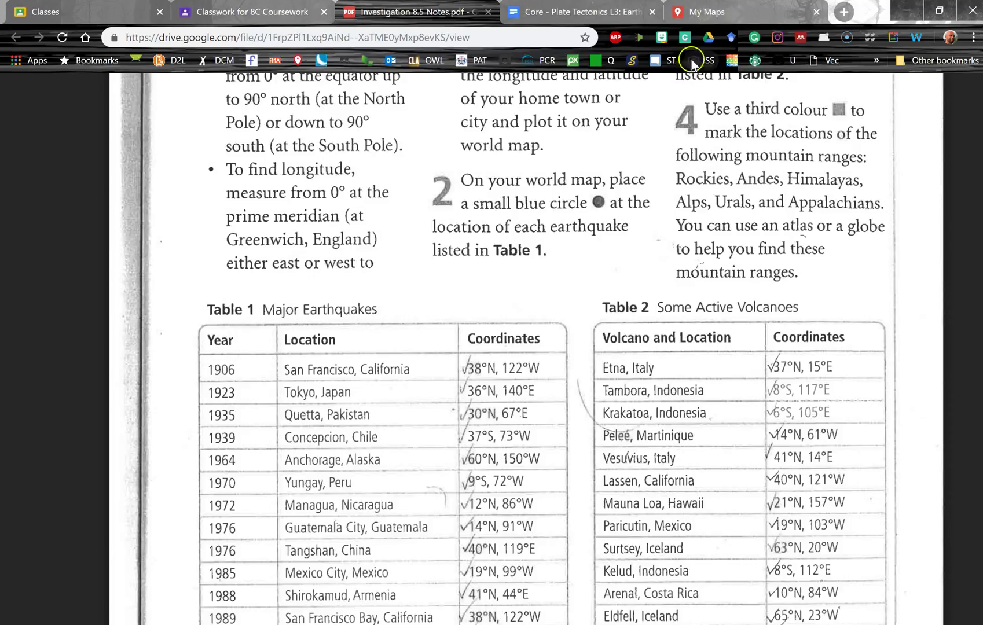
left_click(715, 19)
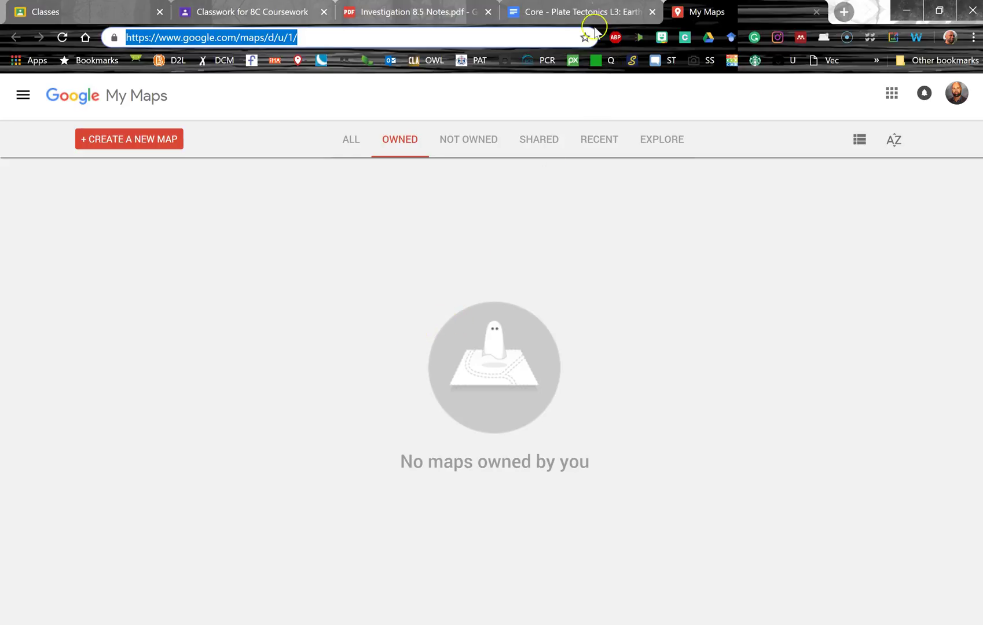
Step: Create a new untitled map, then review the Investigation 8.5 notes PDF and return to the assignment
left_click(479, 277)
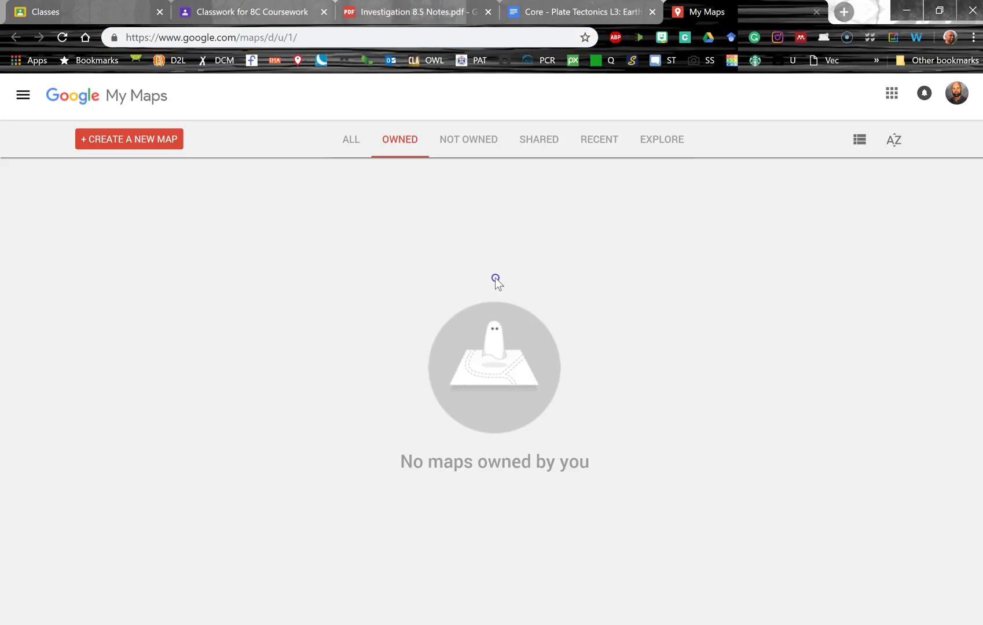
left_click(131, 142)
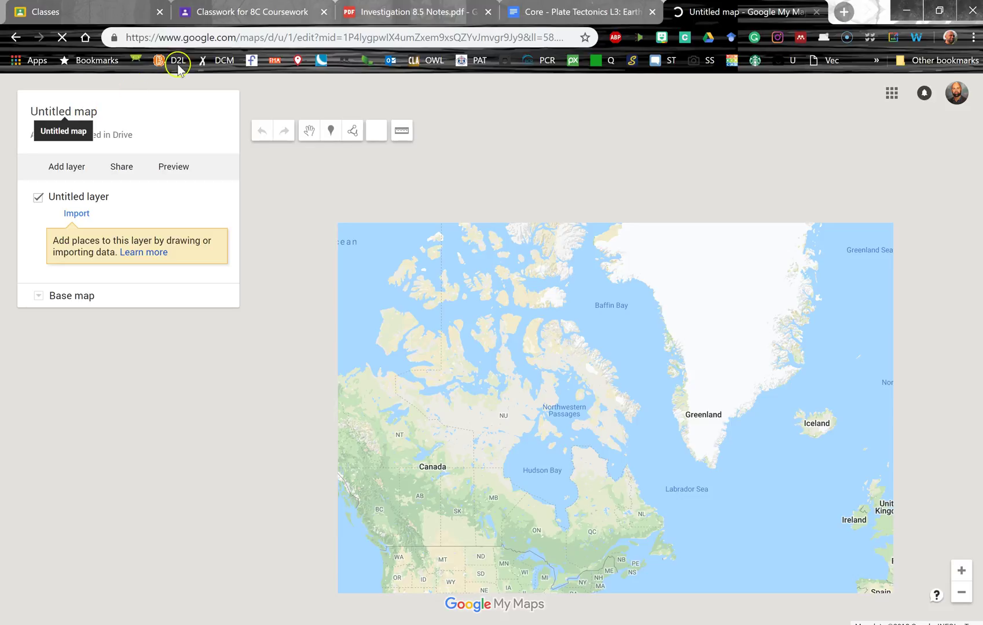
left_click(262, 11)
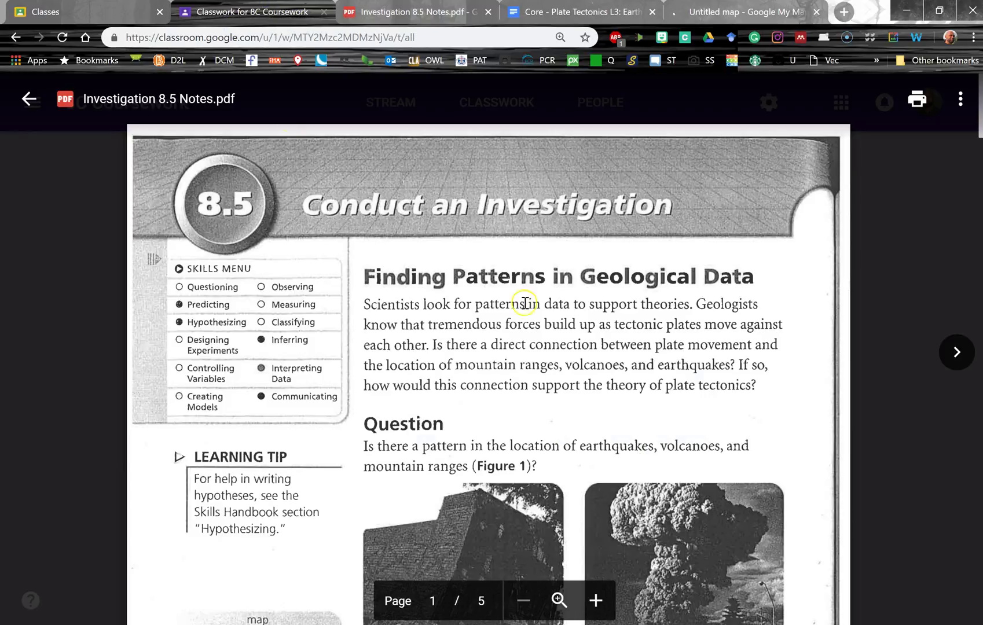
scroll(524, 303, "down", 5)
left_click(30, 102)
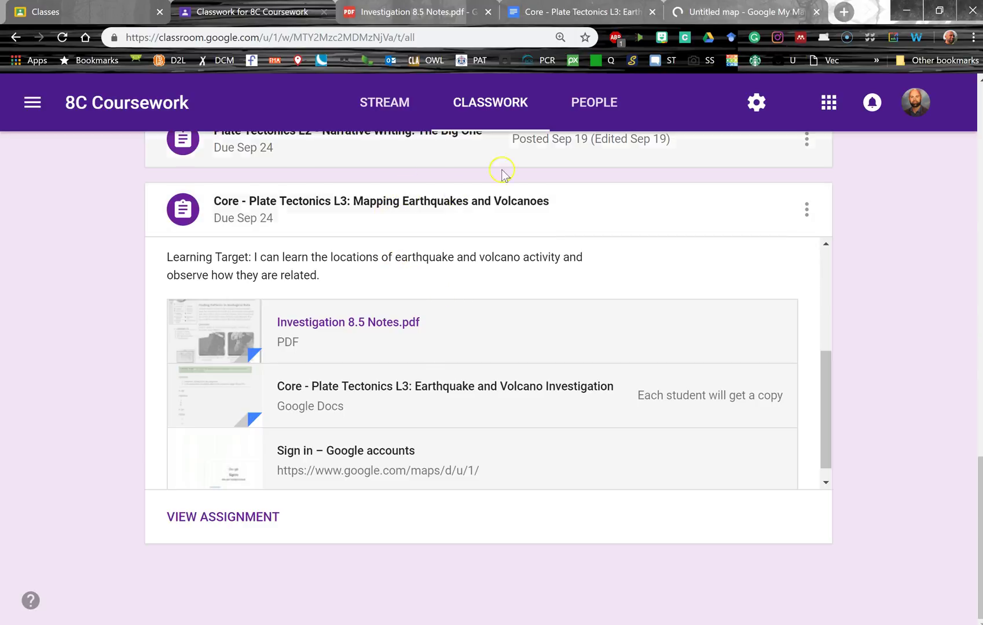
Step: Title the map 'Mapping Earthquakes and Volcanos' and save it
left_click(747, 11)
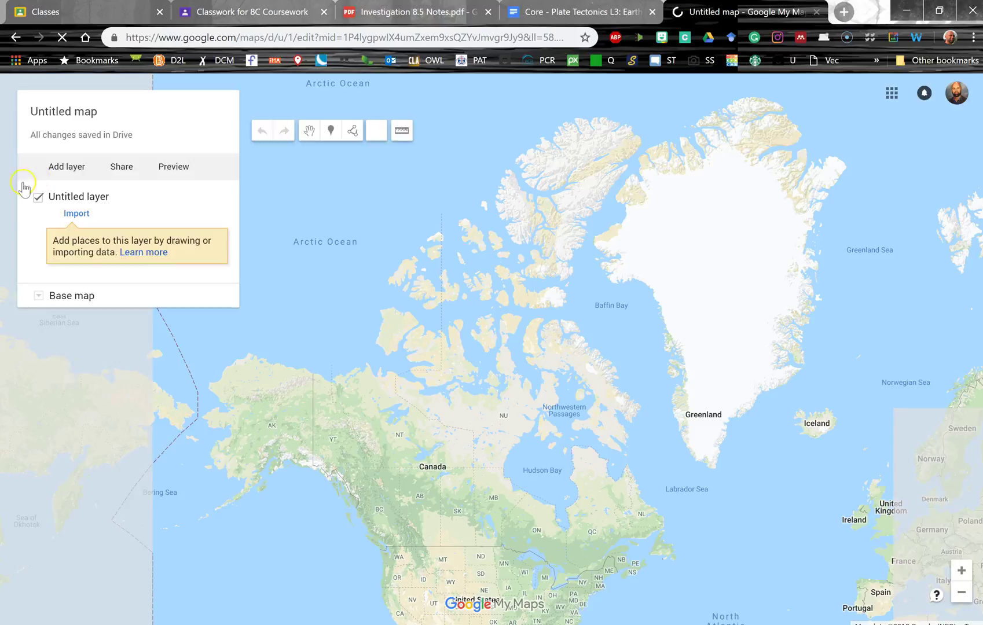
left_click(73, 112)
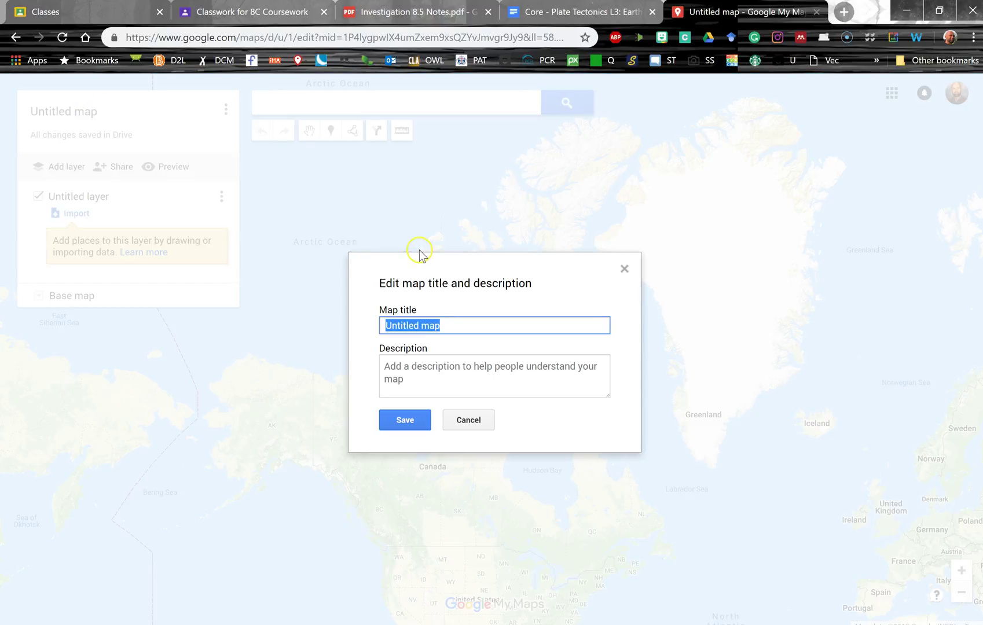
type("Mapping E")
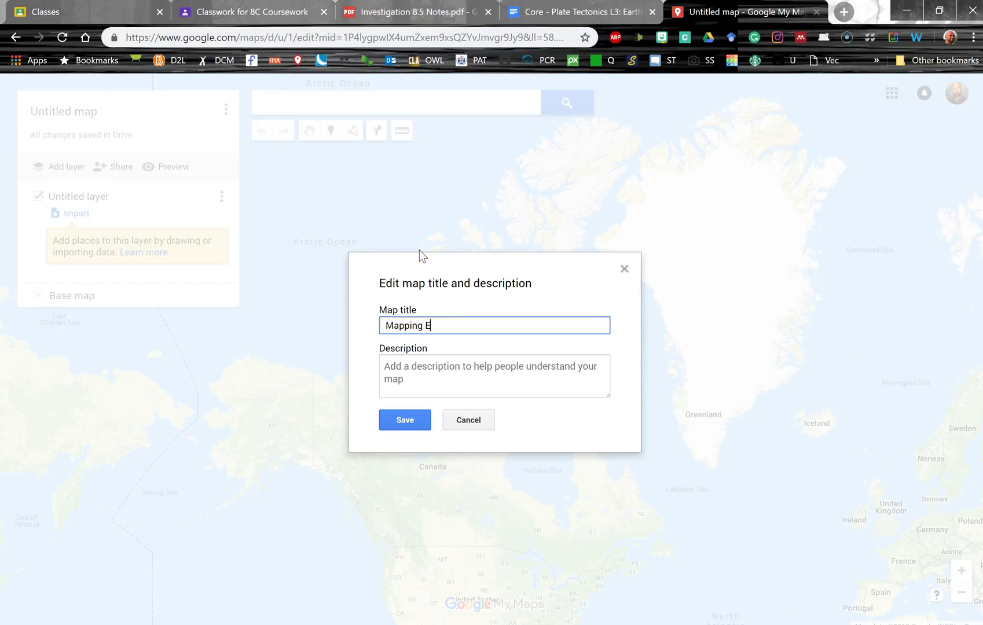
type("arthquakes and Volcanos")
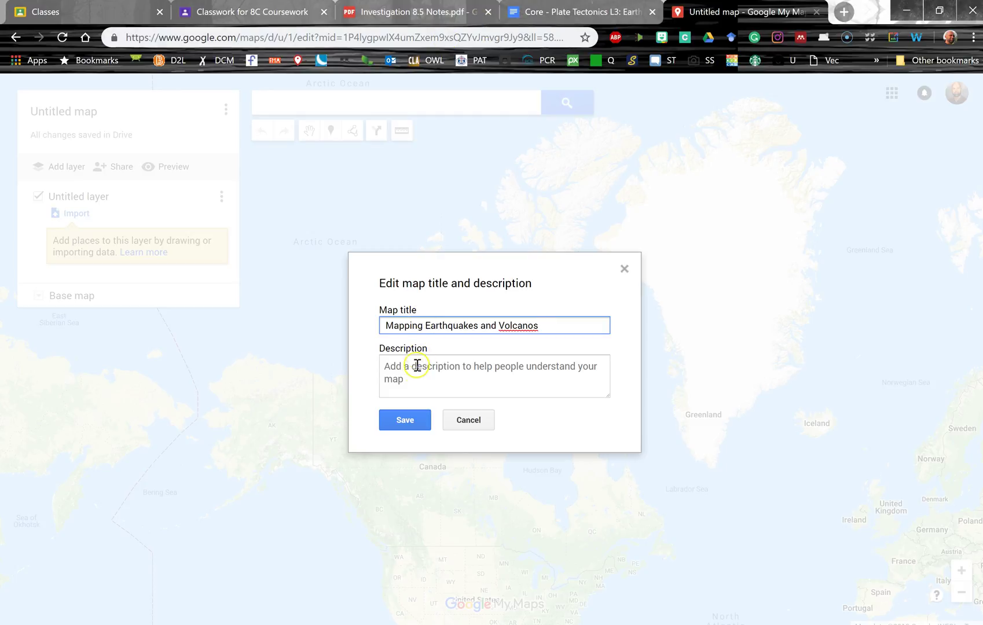
left_click(406, 421)
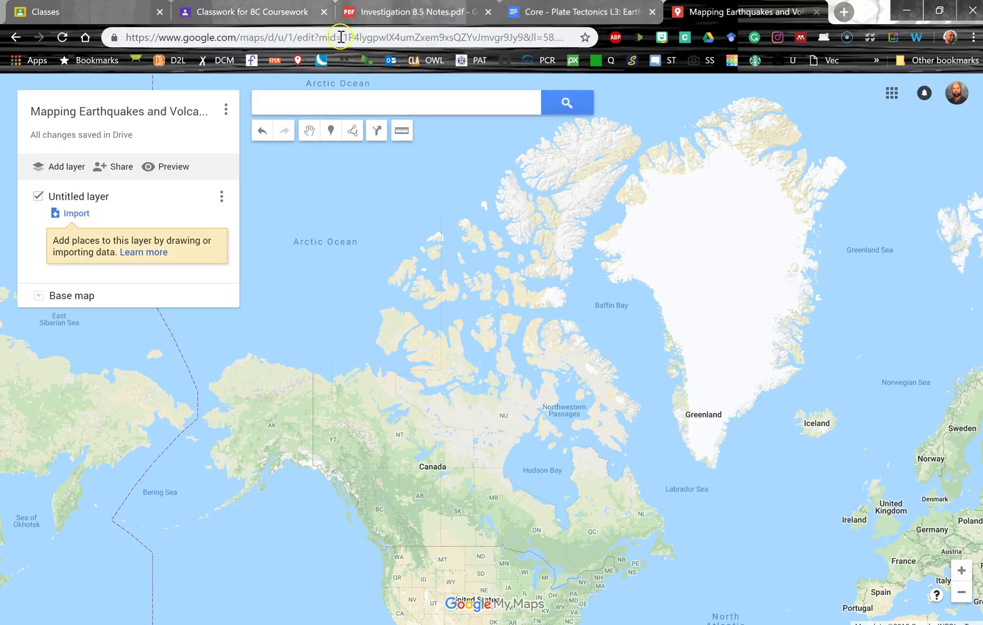
Step: Correct the title's spelling to 'Volcanoes' and save again
left_click(188, 114)
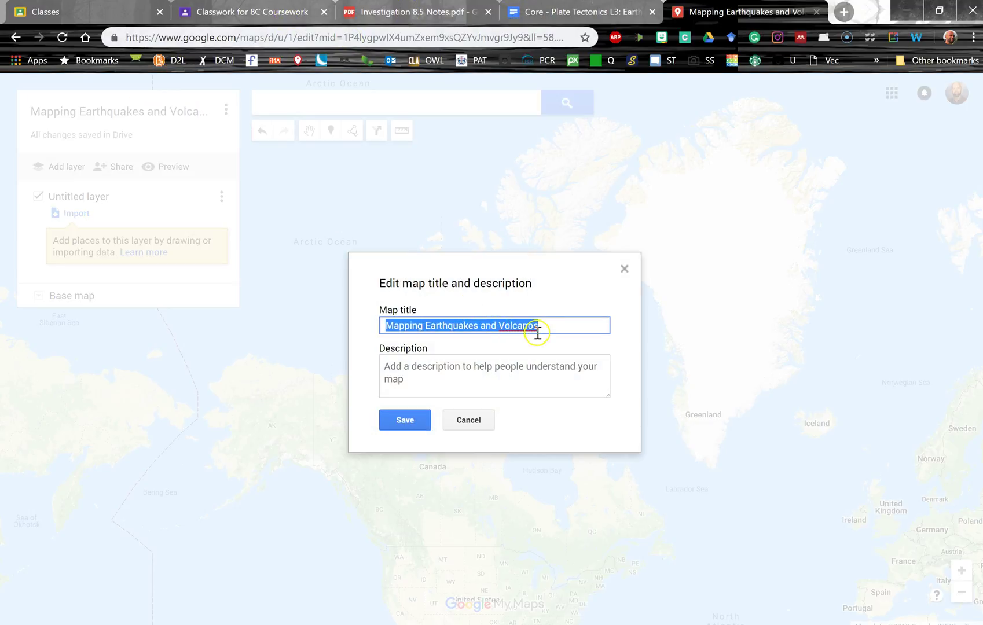
left_click(534, 326)
type("e")
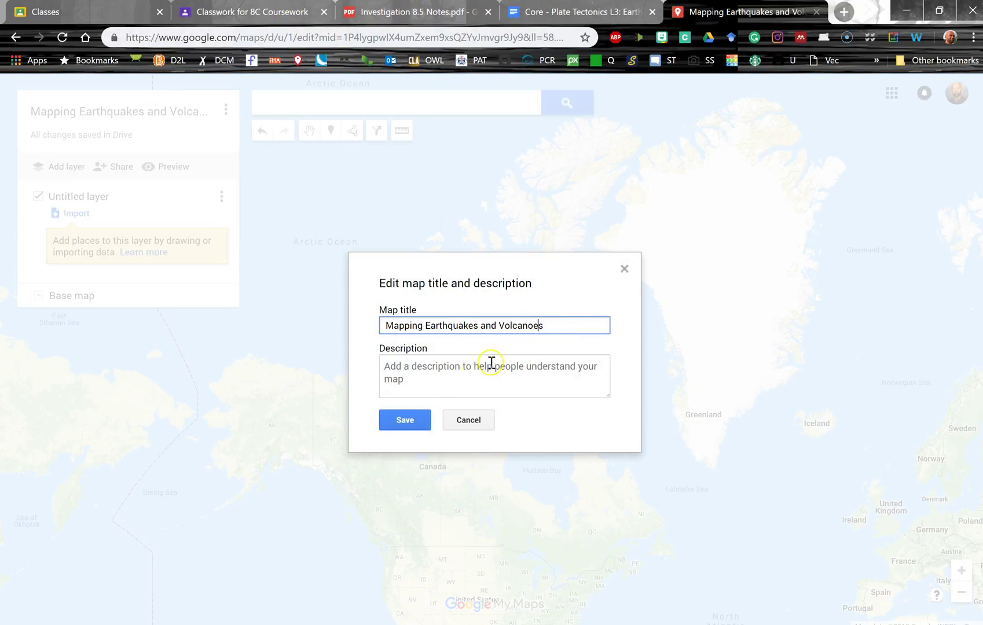
left_click(404, 420)
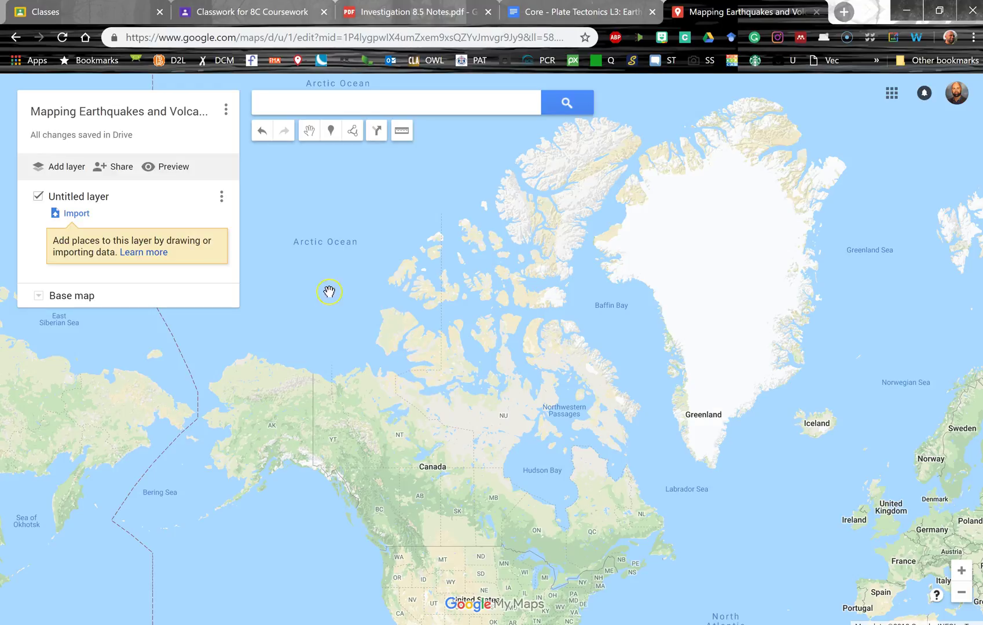
Step: Rename 'Untitled layer' to 'Major Earthquakes'
left_click(81, 197)
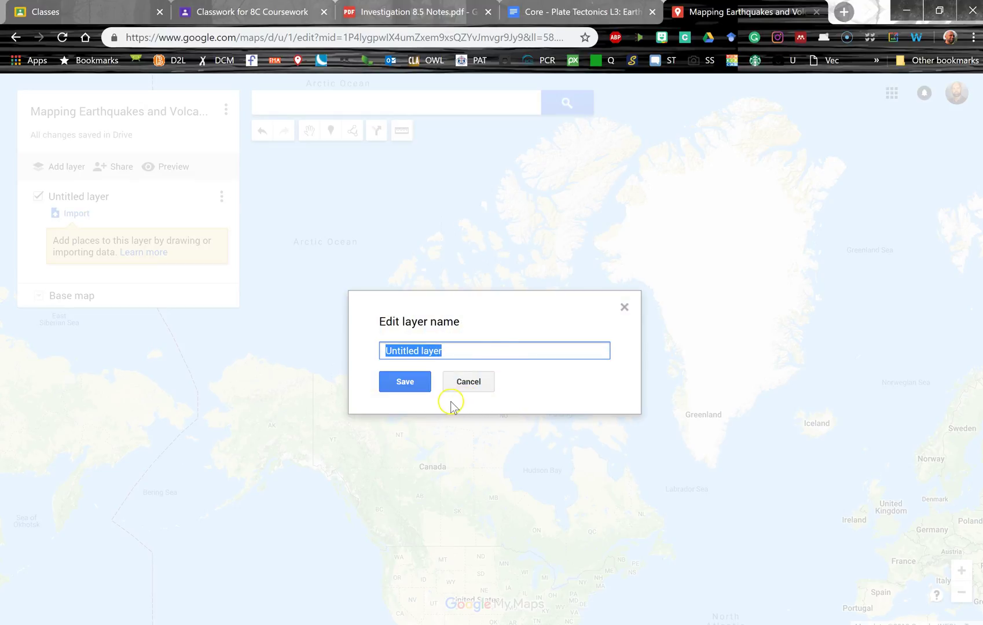
type("Major ")
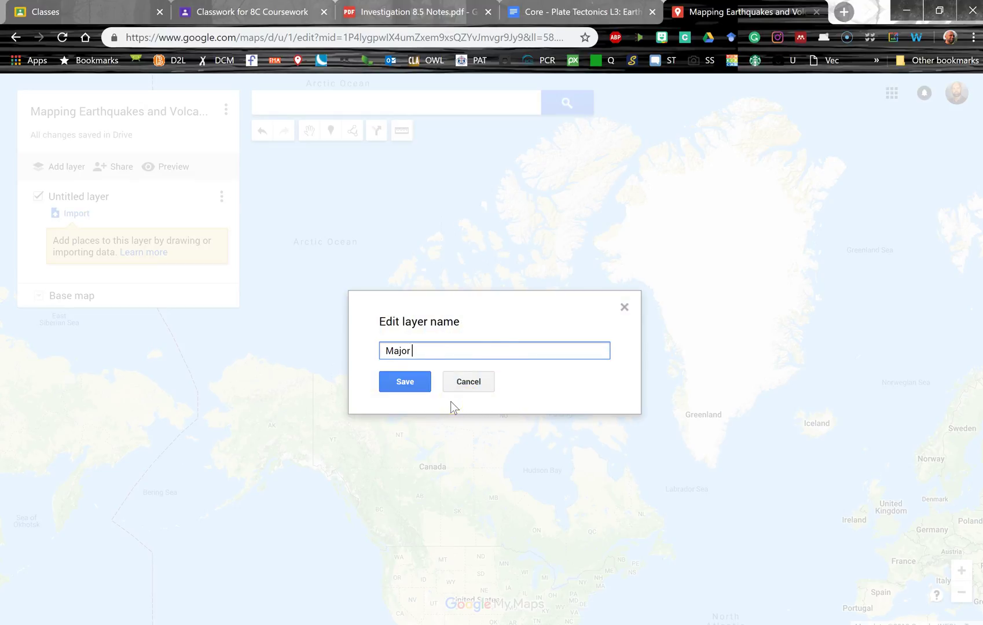
type("Earthquakes")
left_click(409, 385)
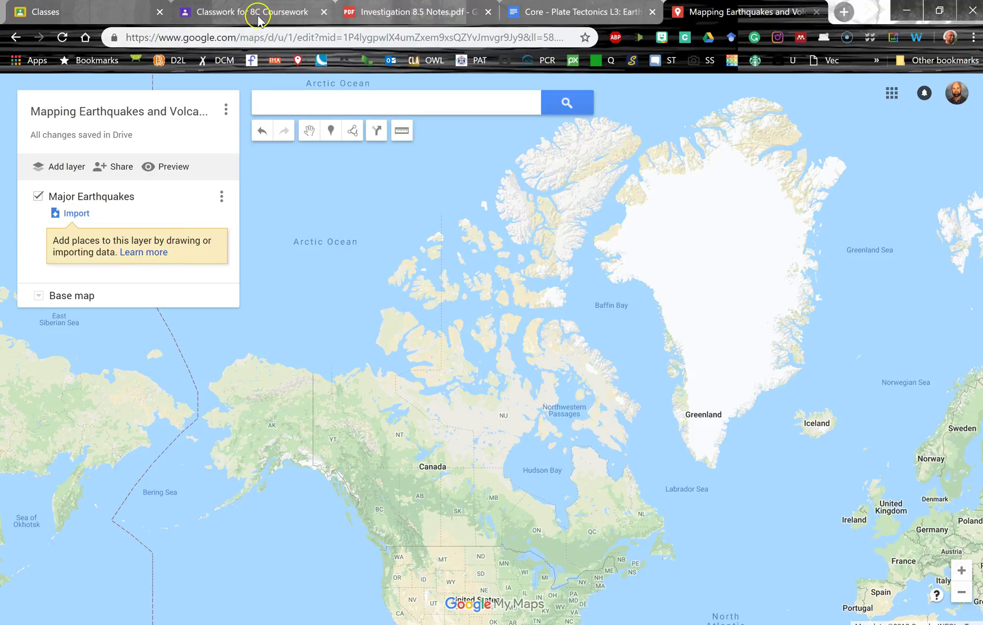
Step: After checking Table 1 in the notes, add San Francisco as a pin to Major Earthquakes
left_click(400, 12)
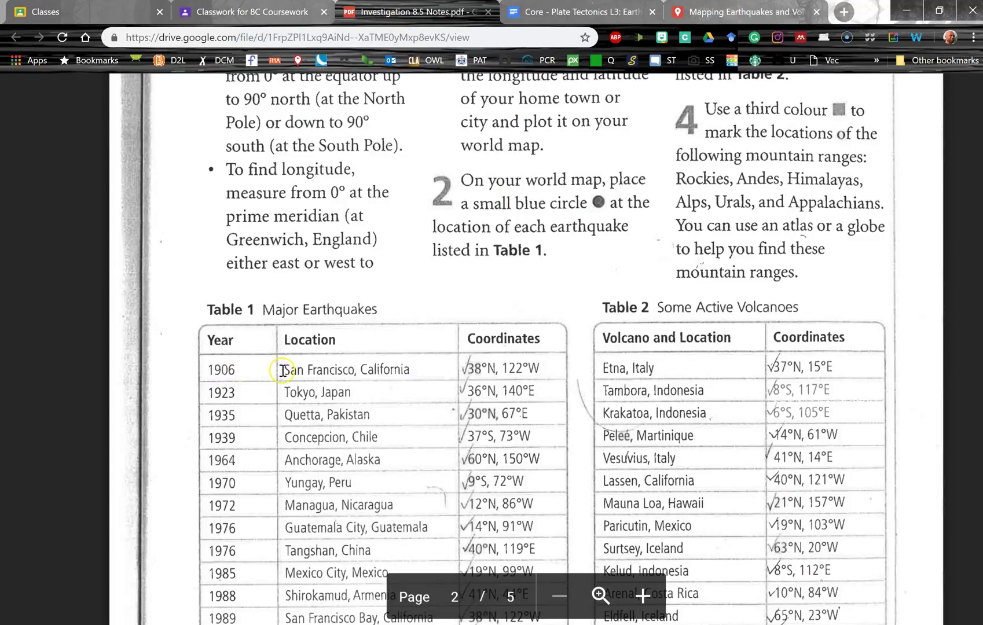
left_click(707, 9)
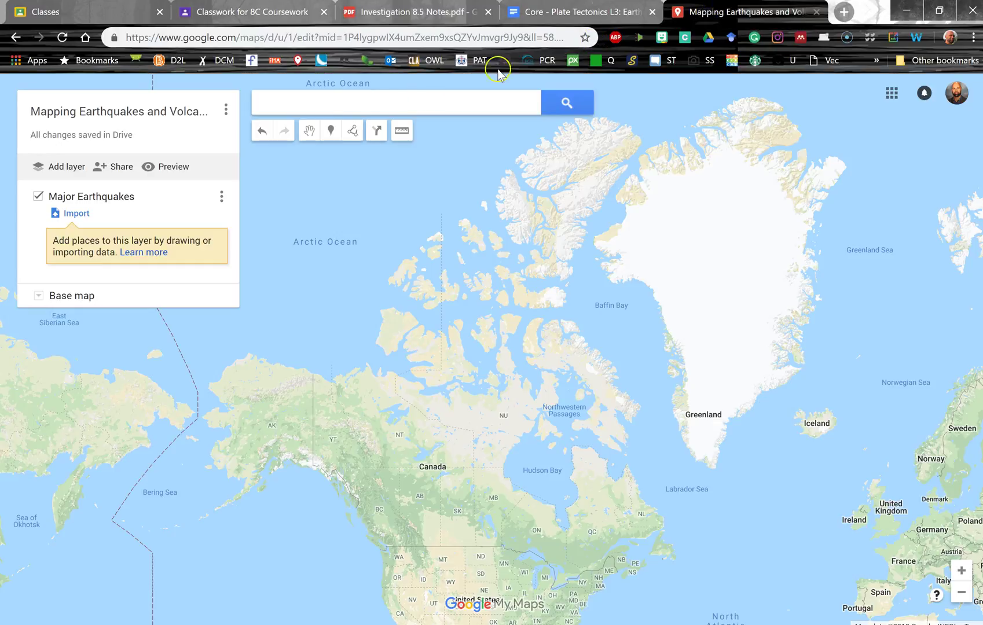
left_click(331, 105)
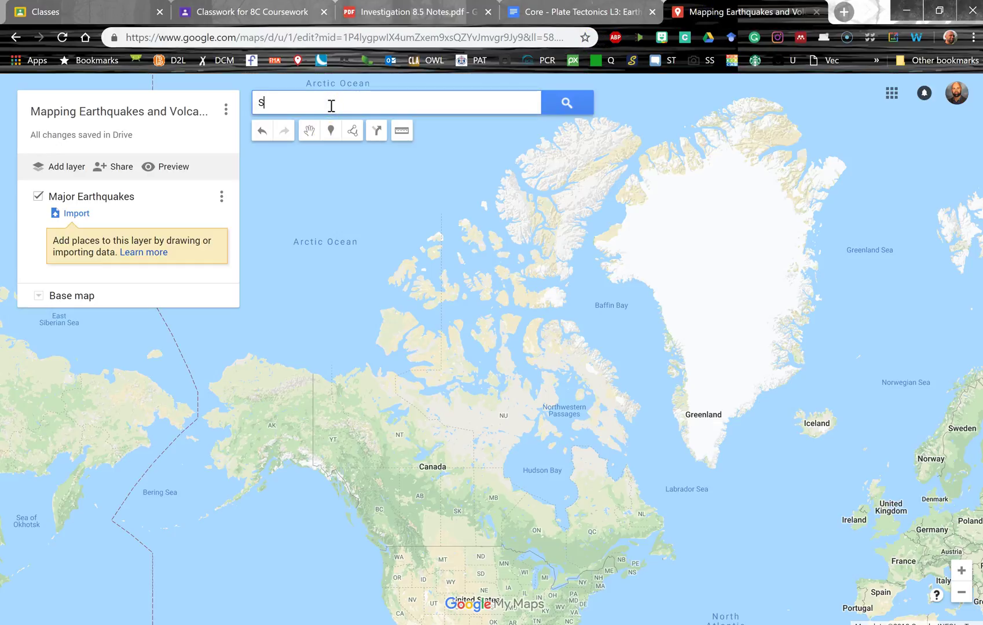
type("San Fra")
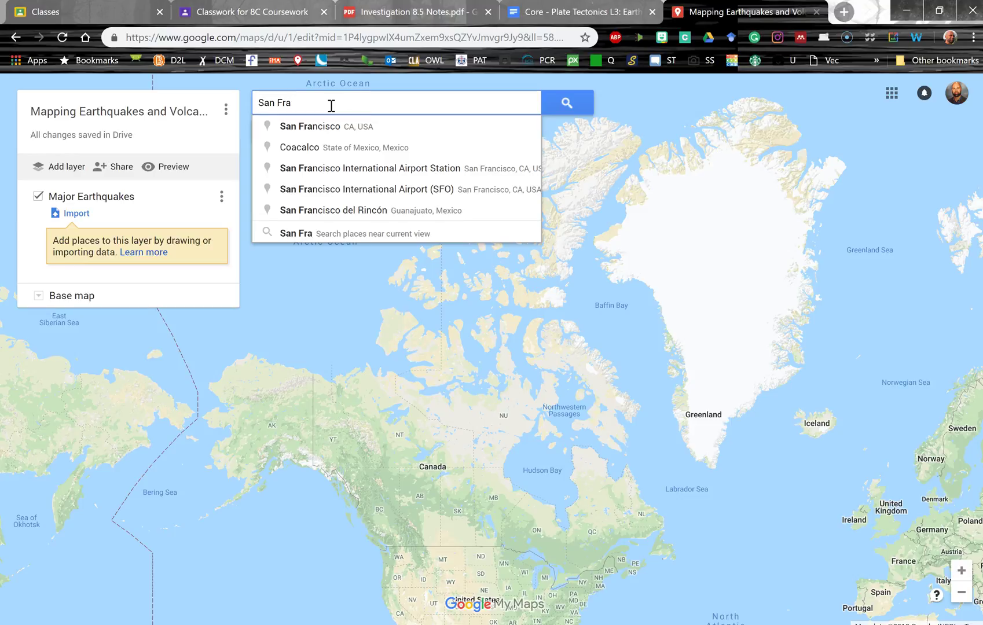
left_click(339, 127)
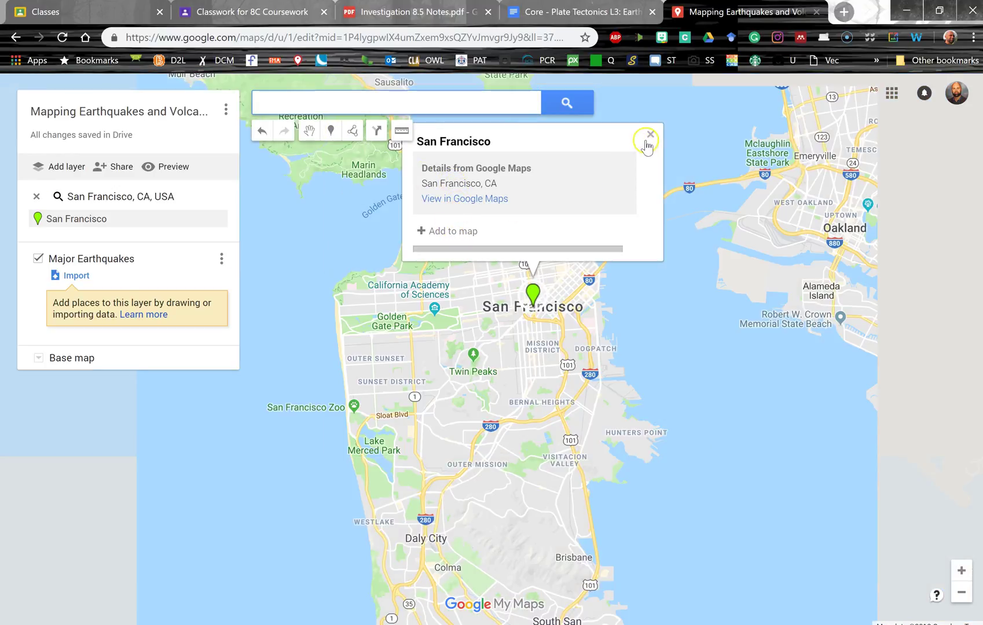
left_click(651, 135)
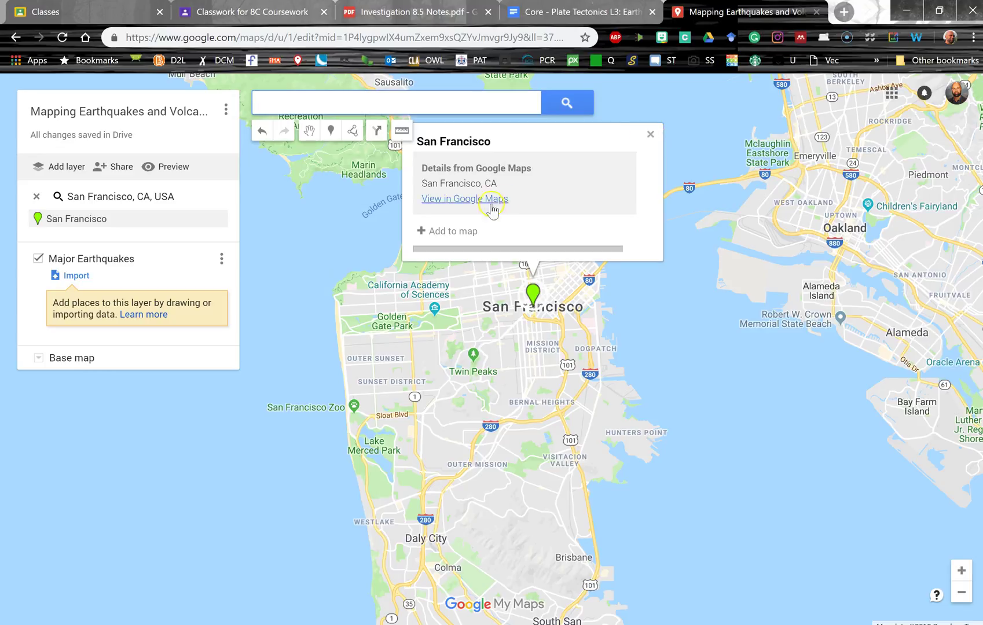
left_click(444, 232)
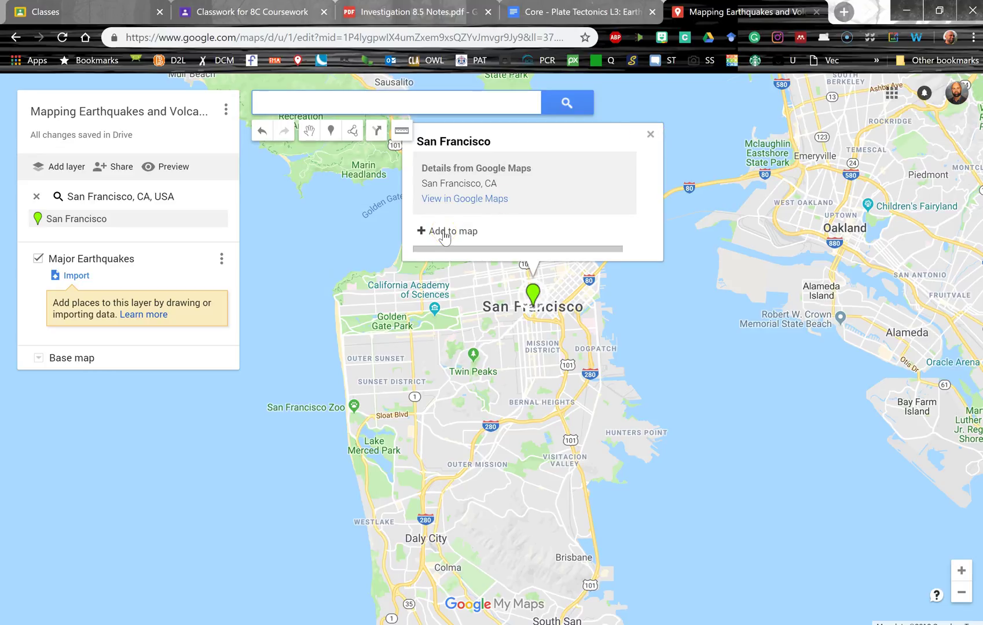
left_click(126, 241)
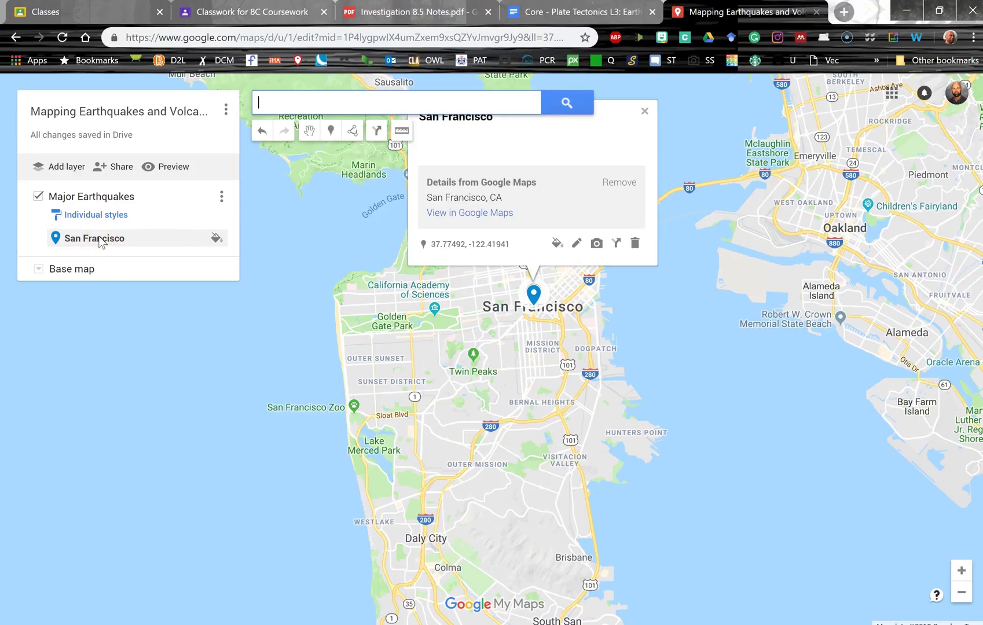
Step: Give the San Francisco pin the description '1906 Earthquake'
left_click(217, 240)
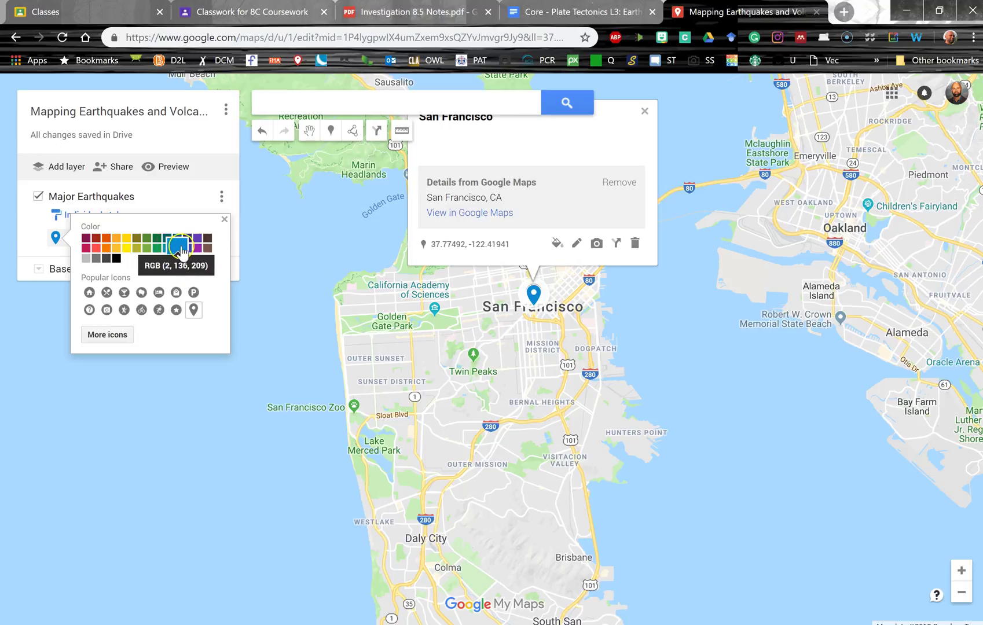
left_click(28, 249)
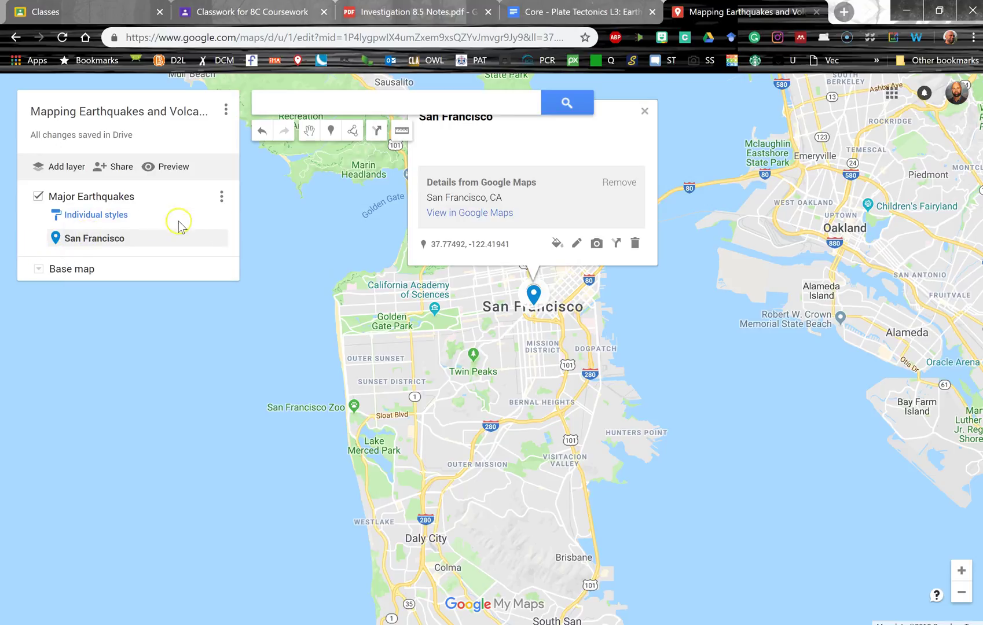
left_click(134, 239)
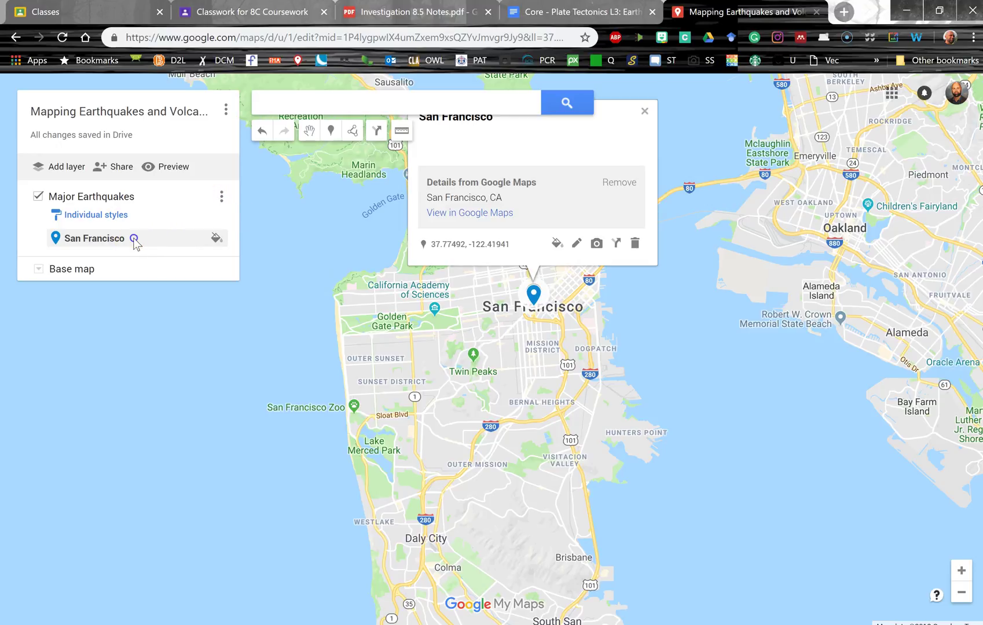
left_click(576, 245)
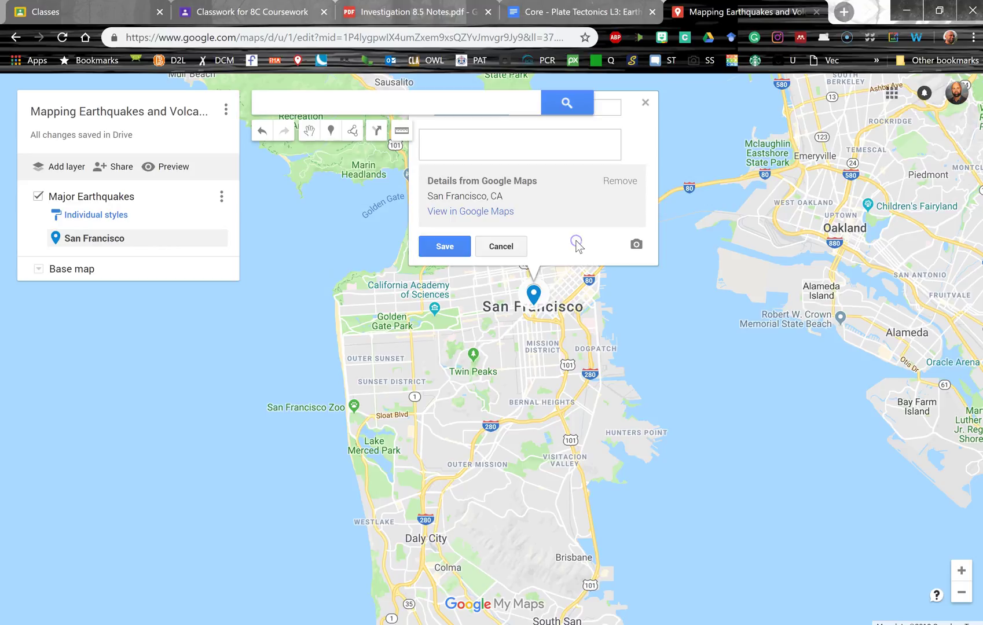
left_click(452, 141)
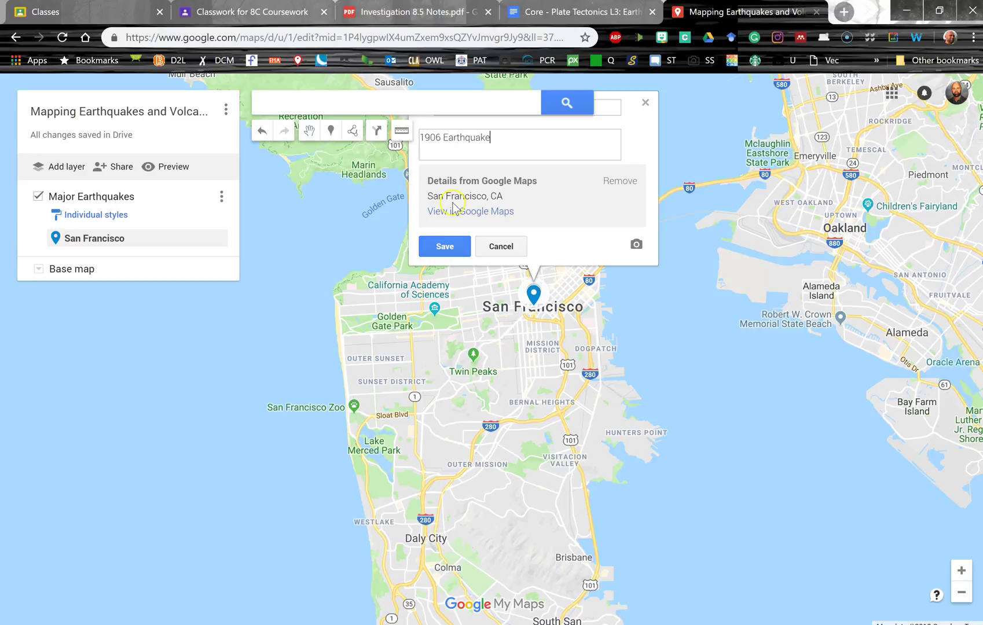
left_click(445, 246)
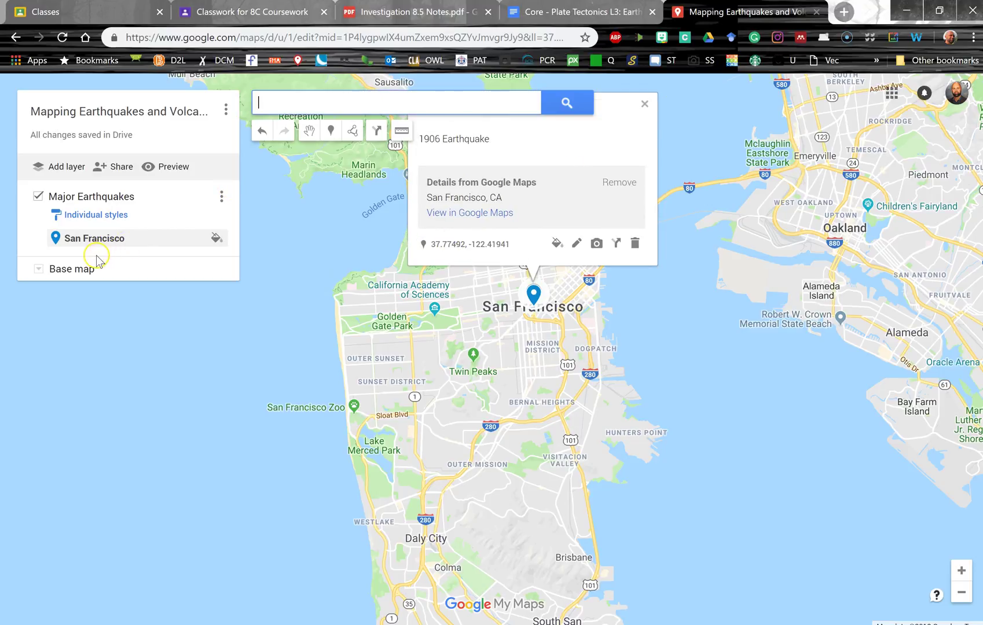
Step: After checking the notes table, search the map for 'Tokyo, Japan'
left_click(411, 7)
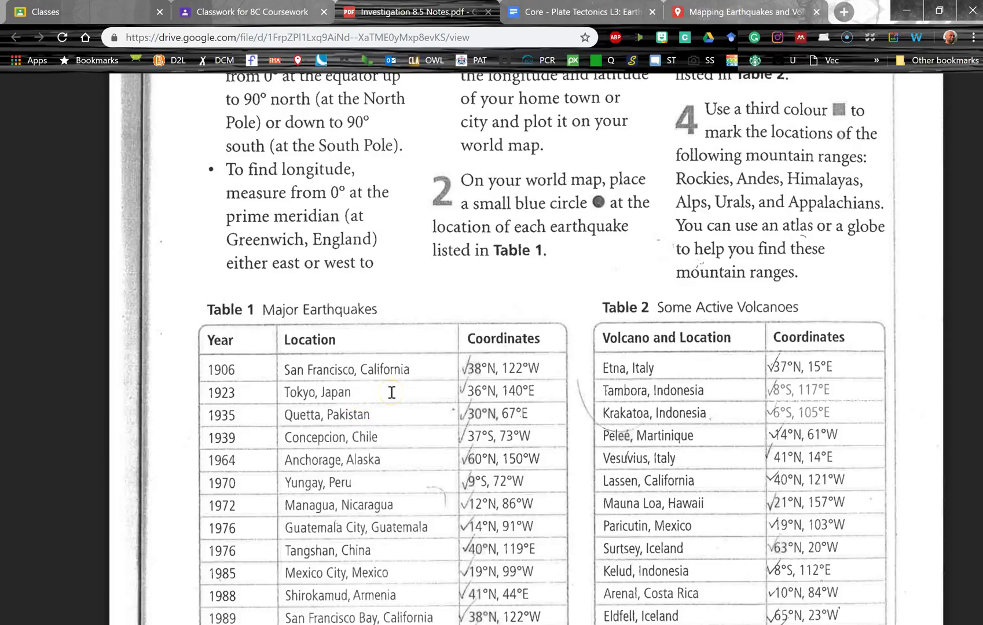
left_click(734, 8)
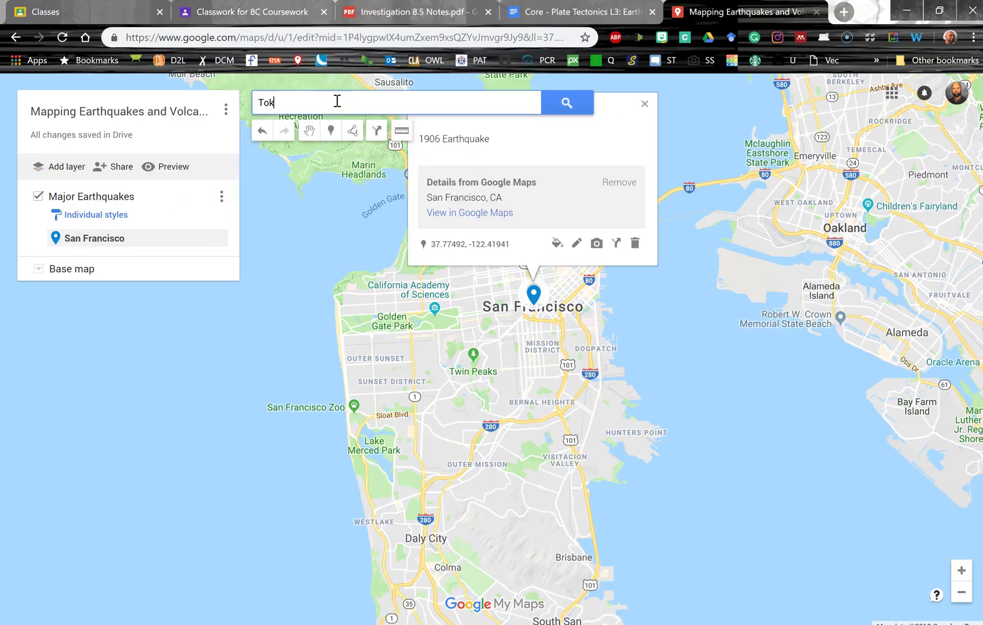
type("yo")
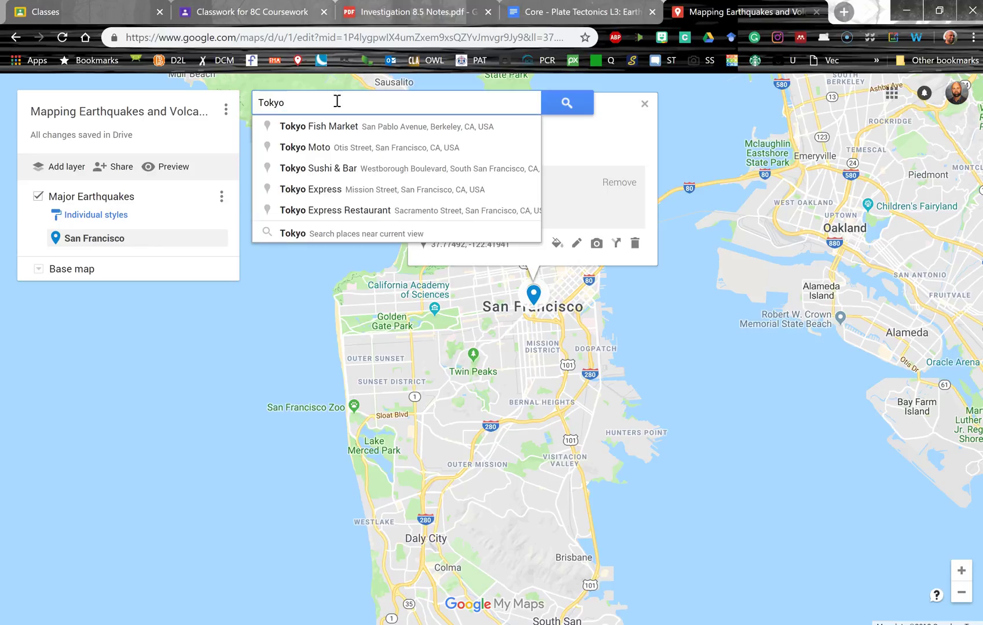
type(", Japan")
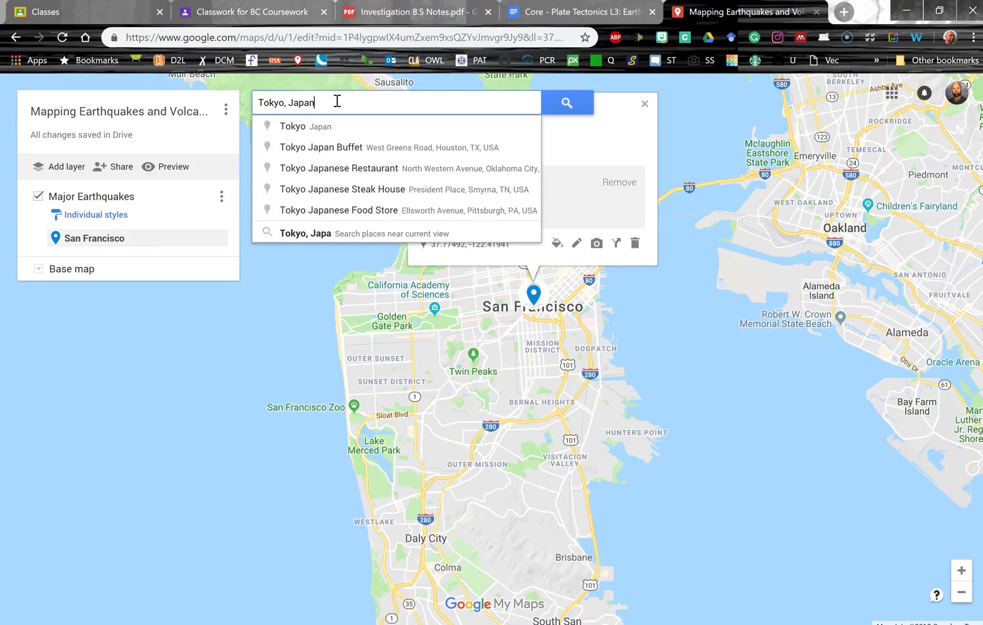
key("Return")
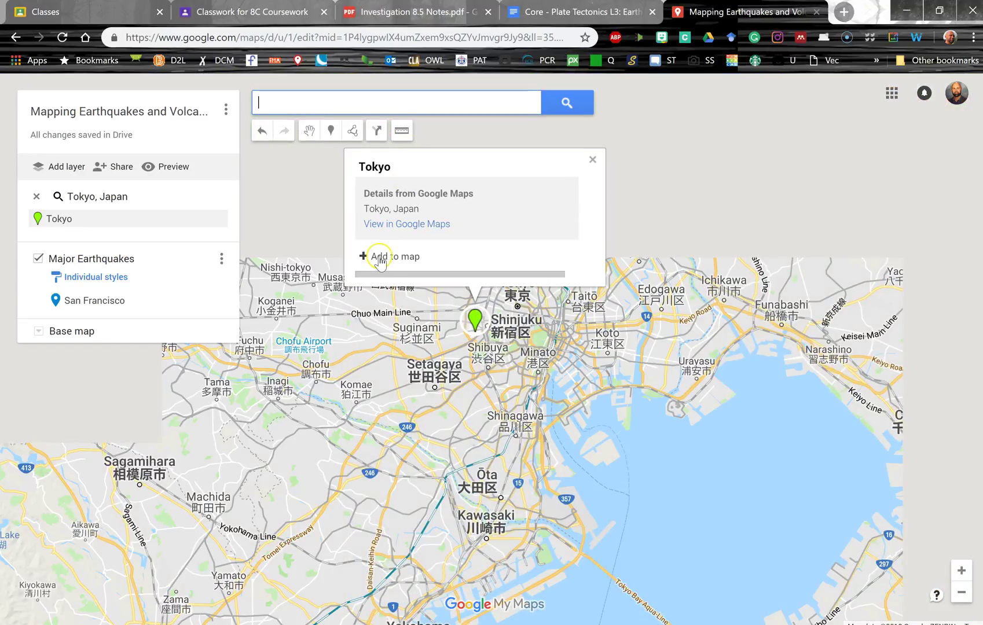
Step: Add Tokyo to Major Earthquakes and describe it as '1923 Earthquake'
left_click(381, 260)
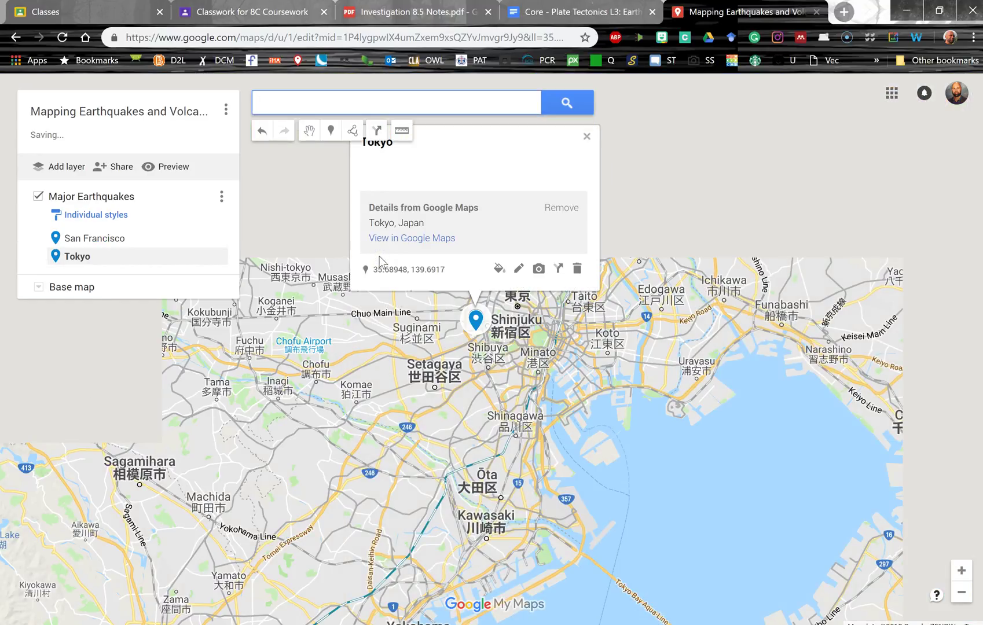
left_click(518, 269)
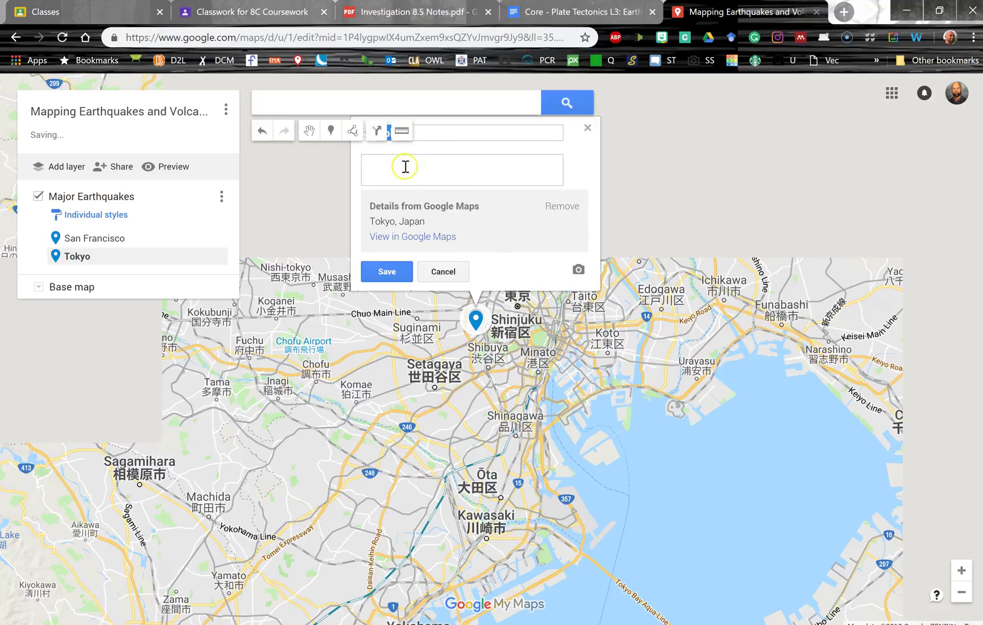
left_click(259, 12)
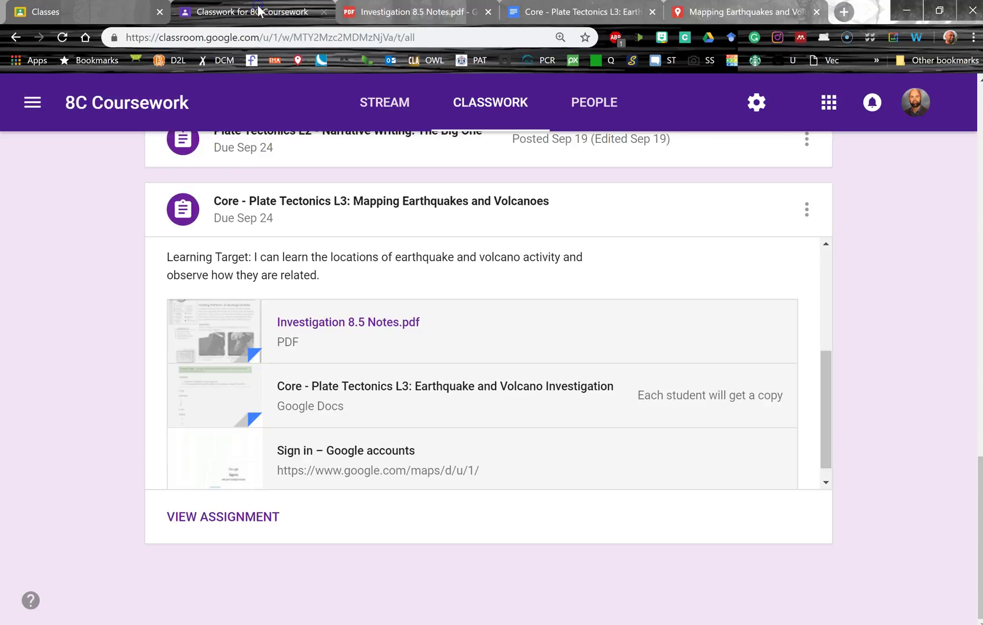
left_click(408, 8)
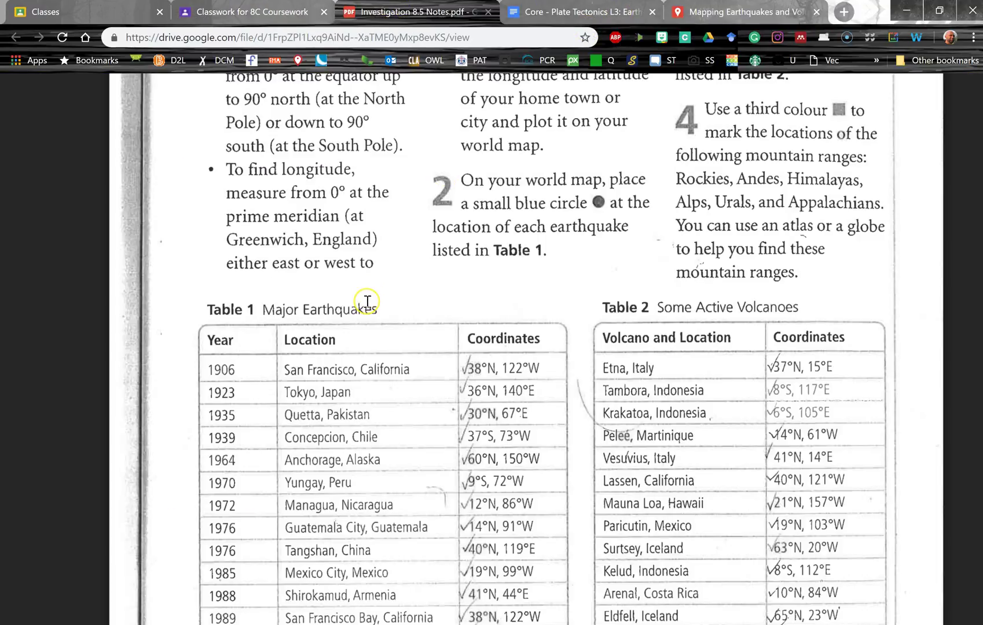
left_click(747, 12)
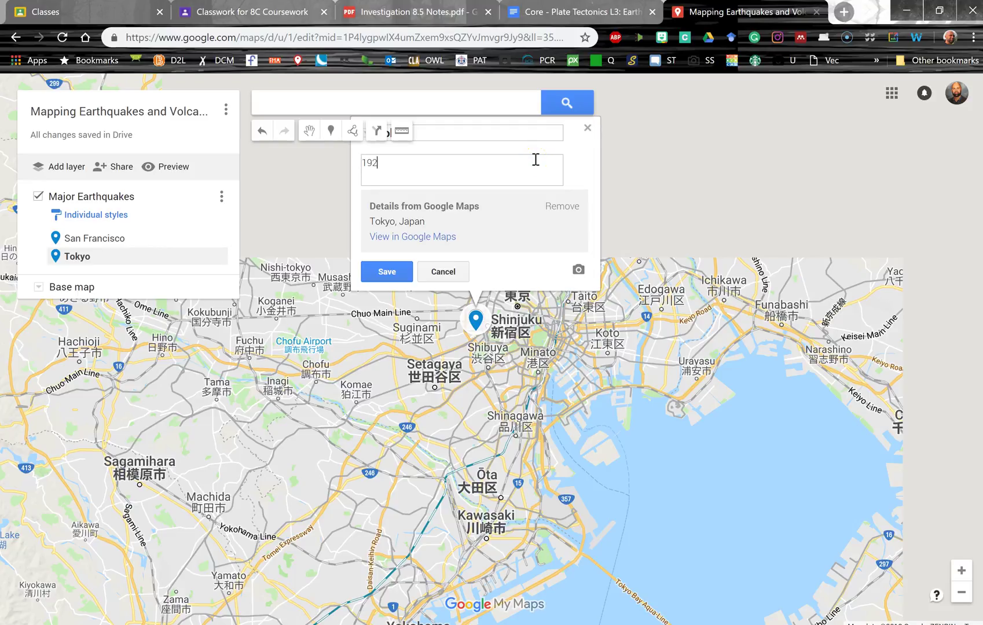
type("Earthquake")
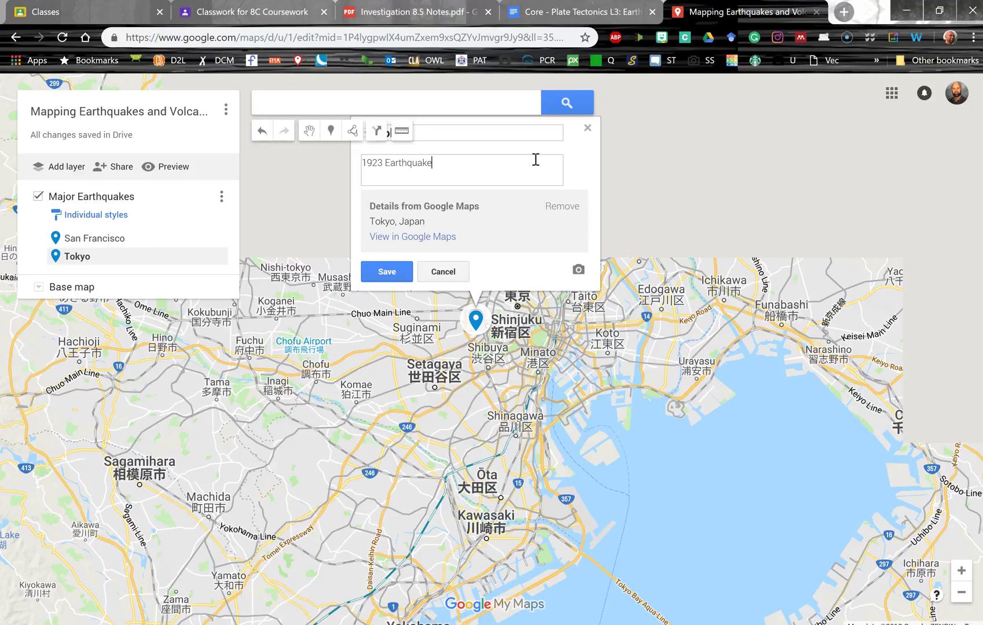
left_click(387, 271)
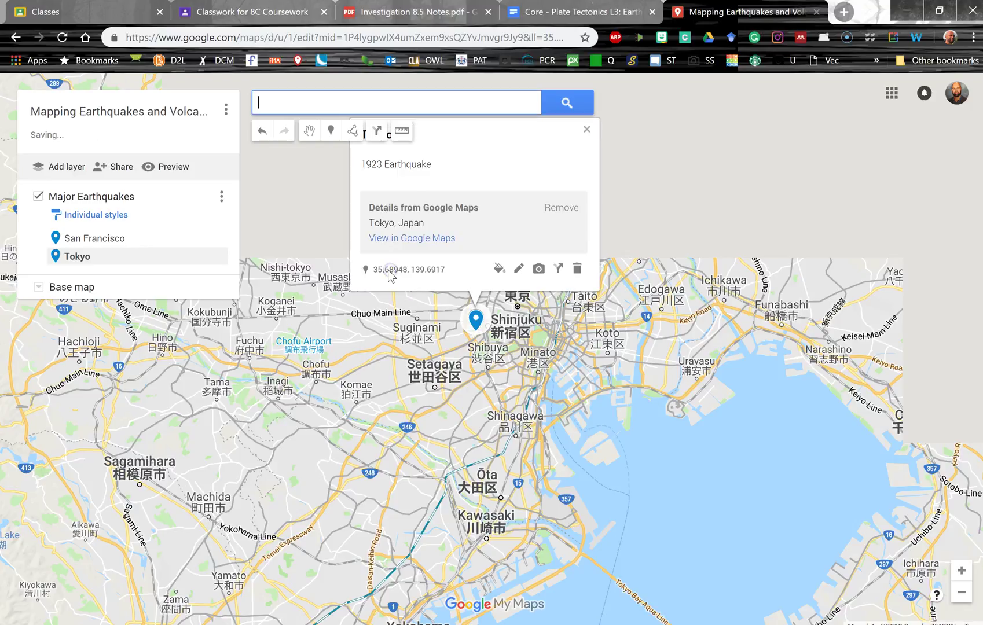
Step: Look up the next quake in the notes and add Quetta, Pakistan to Major Earthquakes
left_click(432, 12)
scroll(335, 340, "down", 3)
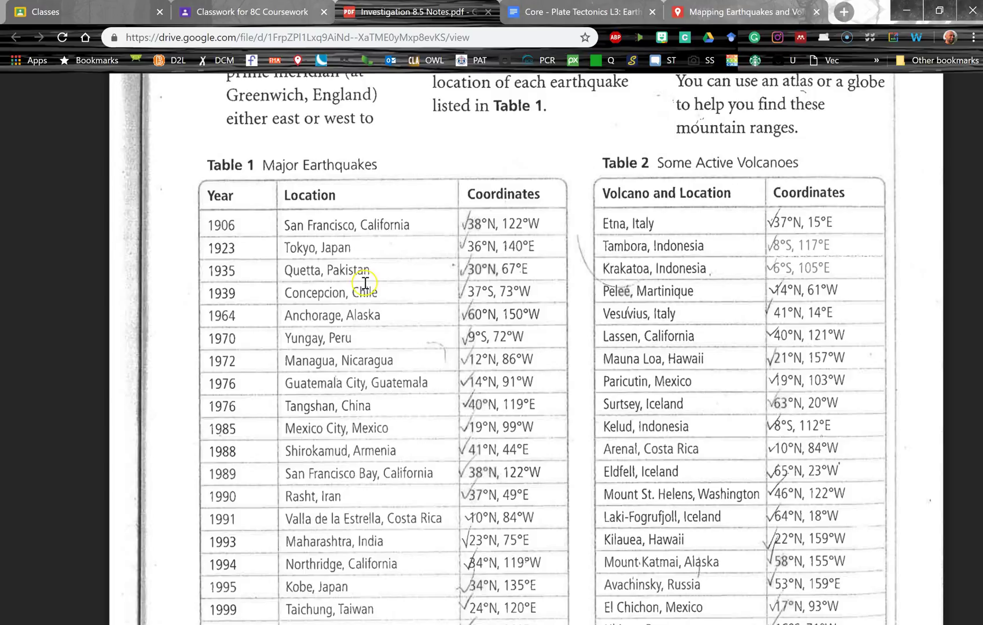
left_click(724, 11)
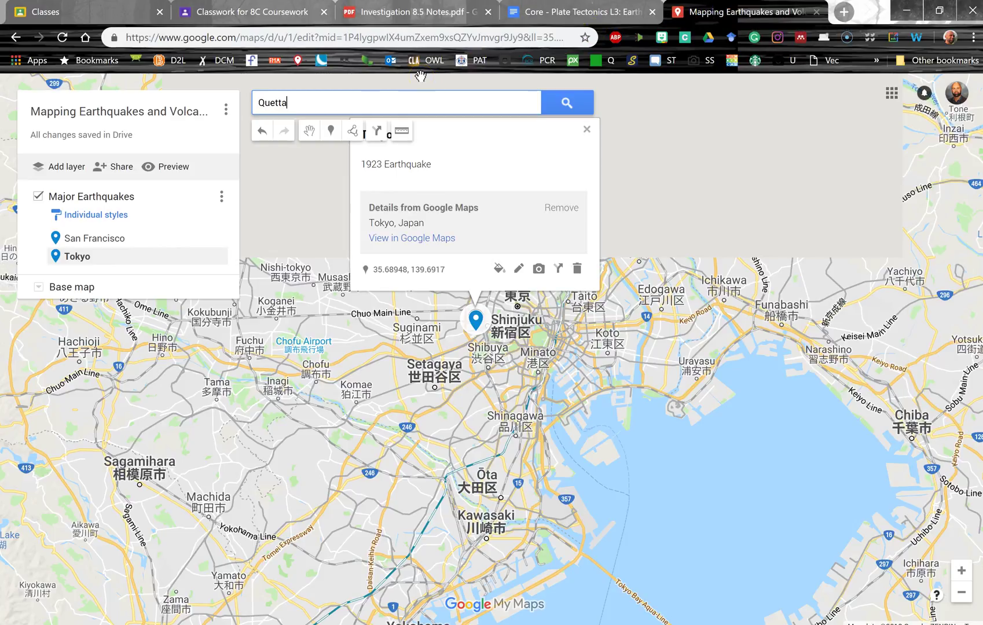
type("Quetta, Pakistan")
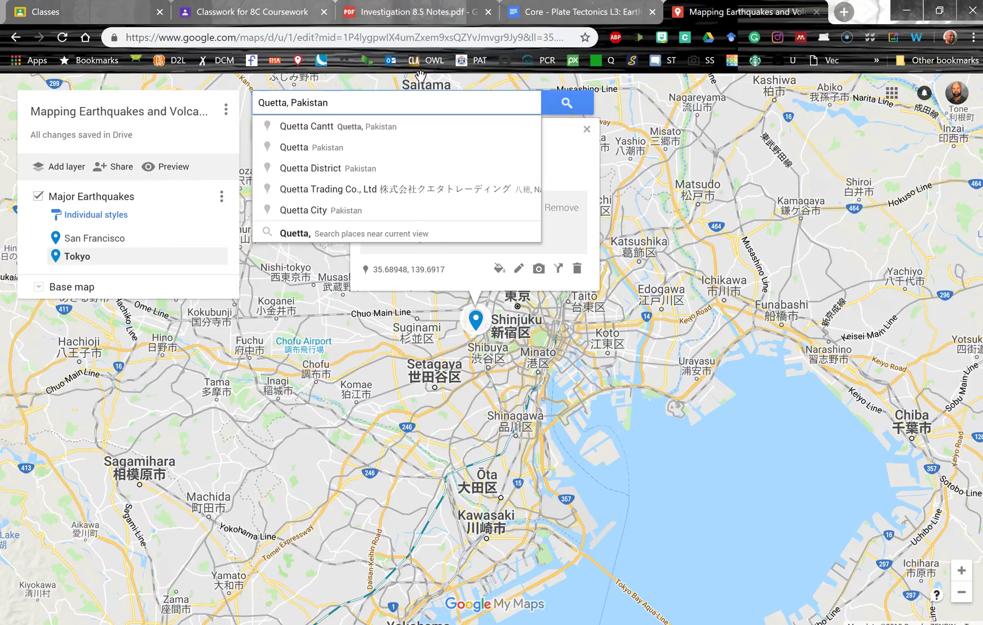
key("Escape")
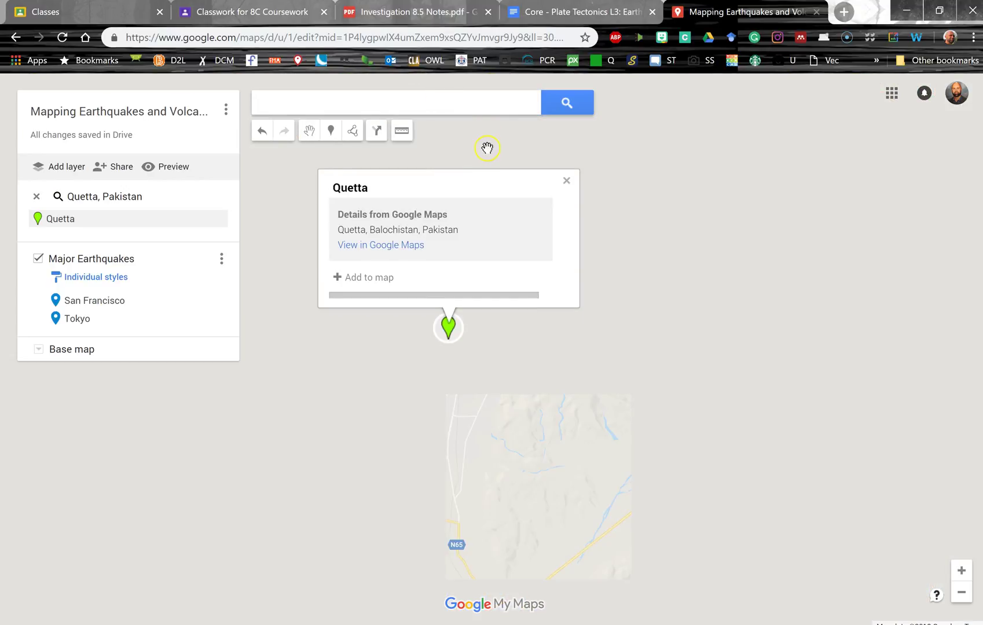
left_click(361, 279)
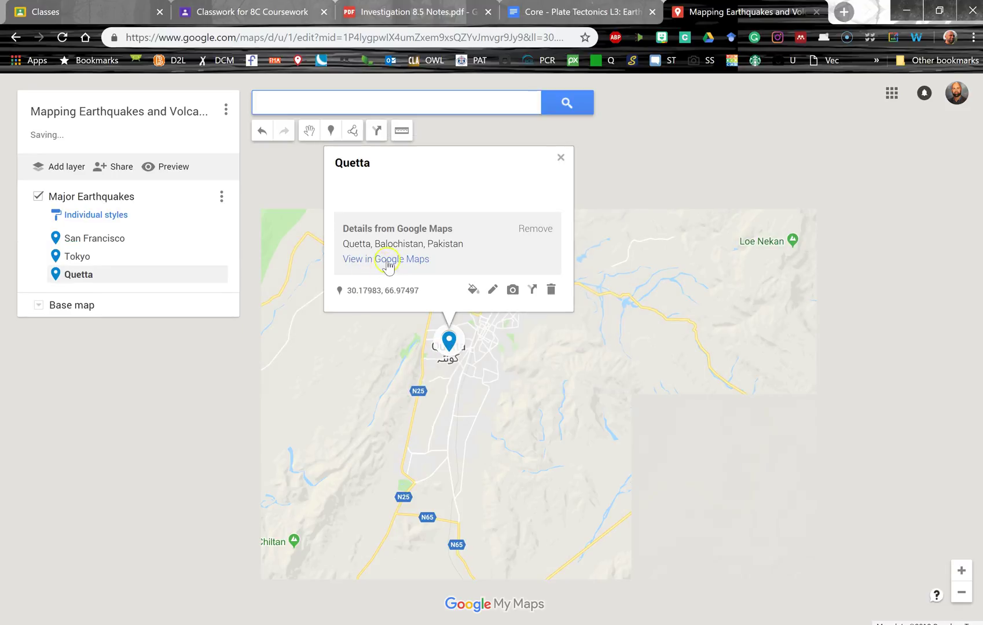
Step: Describe the Quetta pin as '1935 Earthquake', then bring up the notes PDF again
left_click(494, 291)
left_click(372, 188)
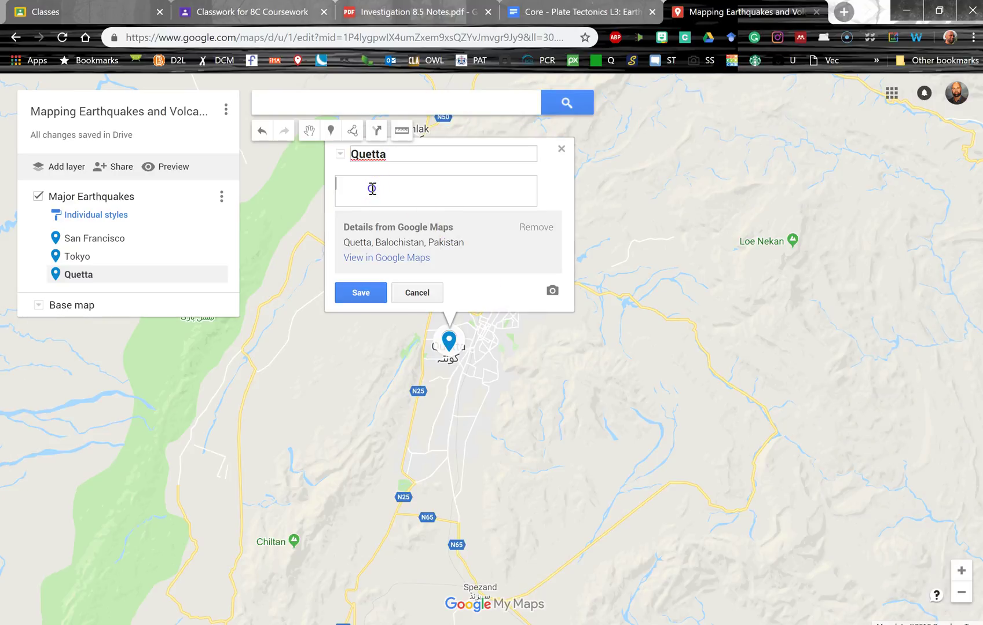
left_click(408, 12)
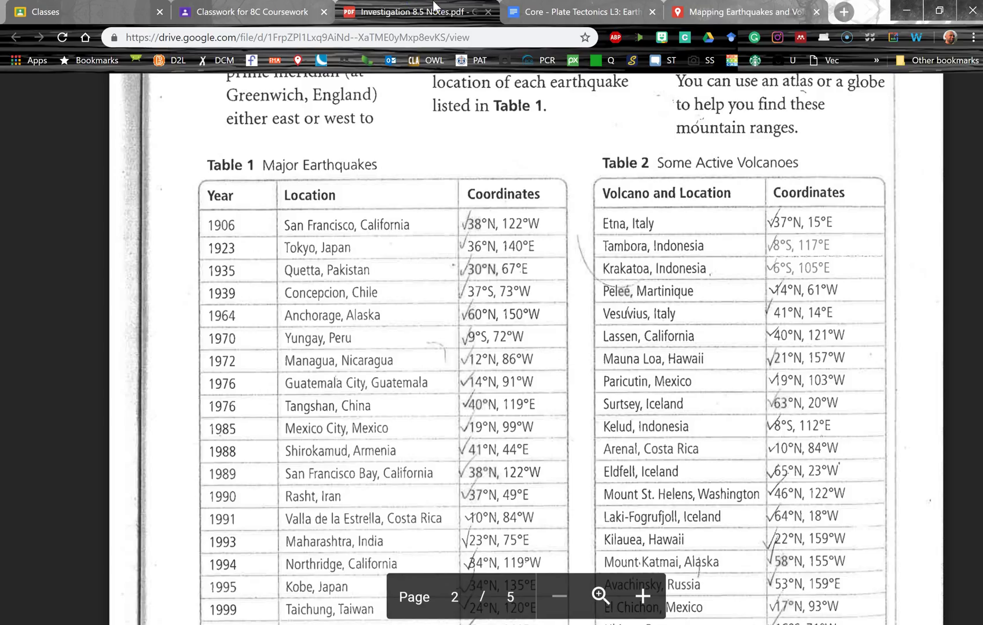
left_click(747, 12)
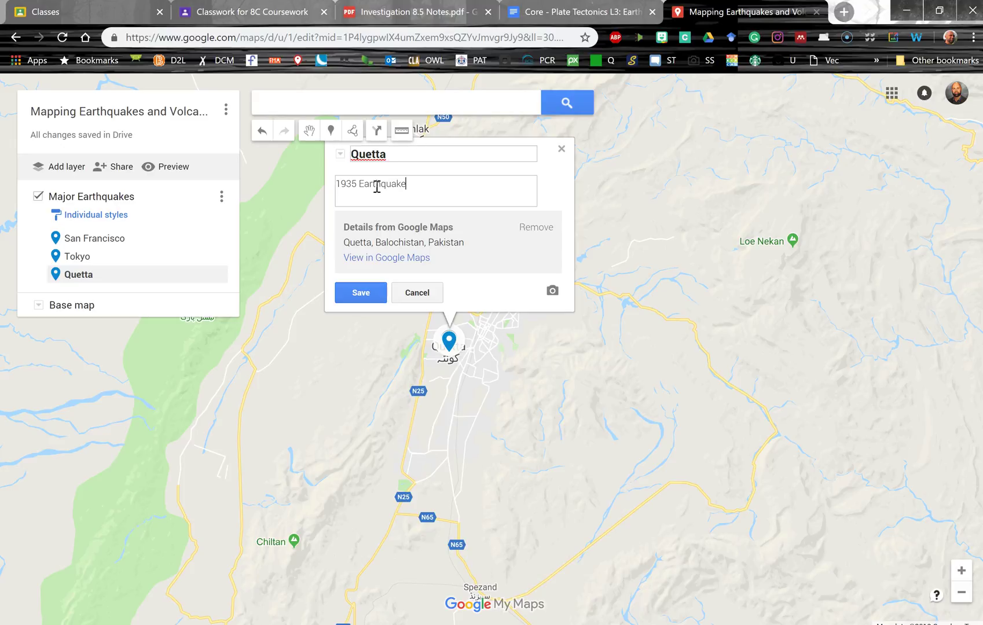
left_click(354, 293)
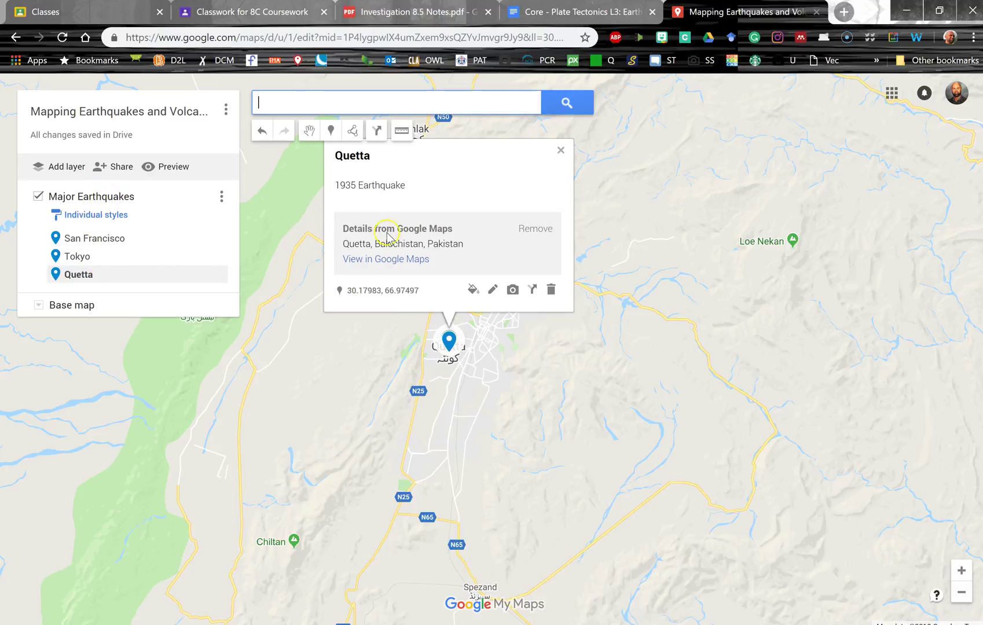
left_click(399, 8)
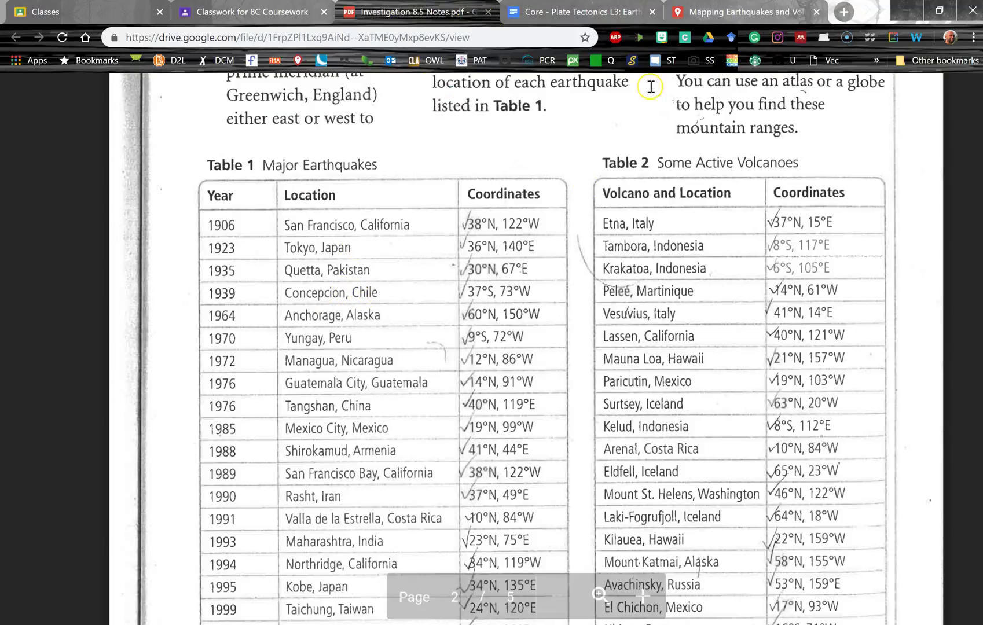
Step: Add Concepción, Chile to Major Earthquakes with the description '1939 Earthquake'
left_click(677, 22)
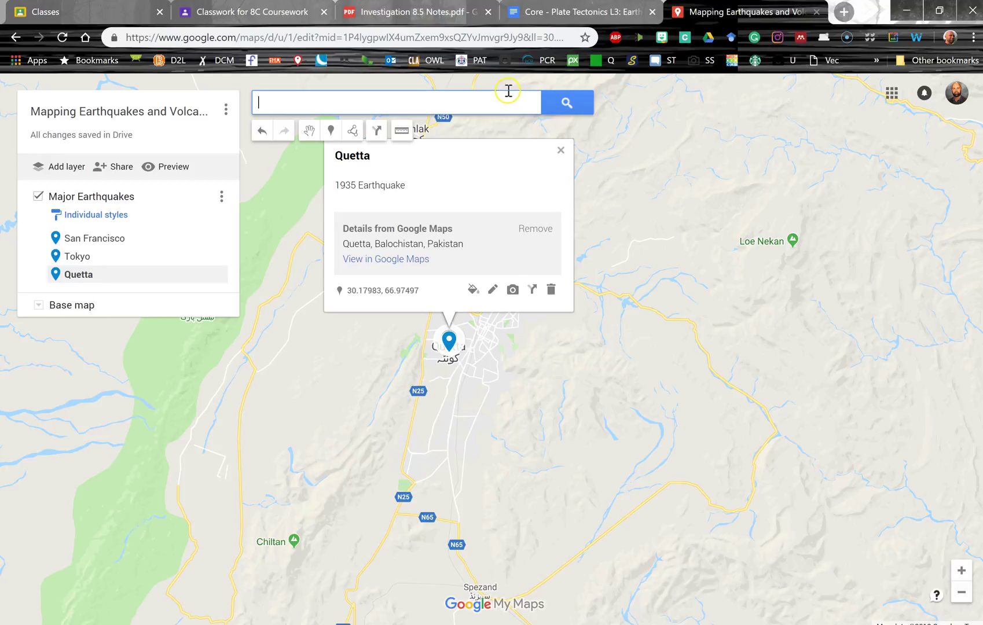
type("epcion")
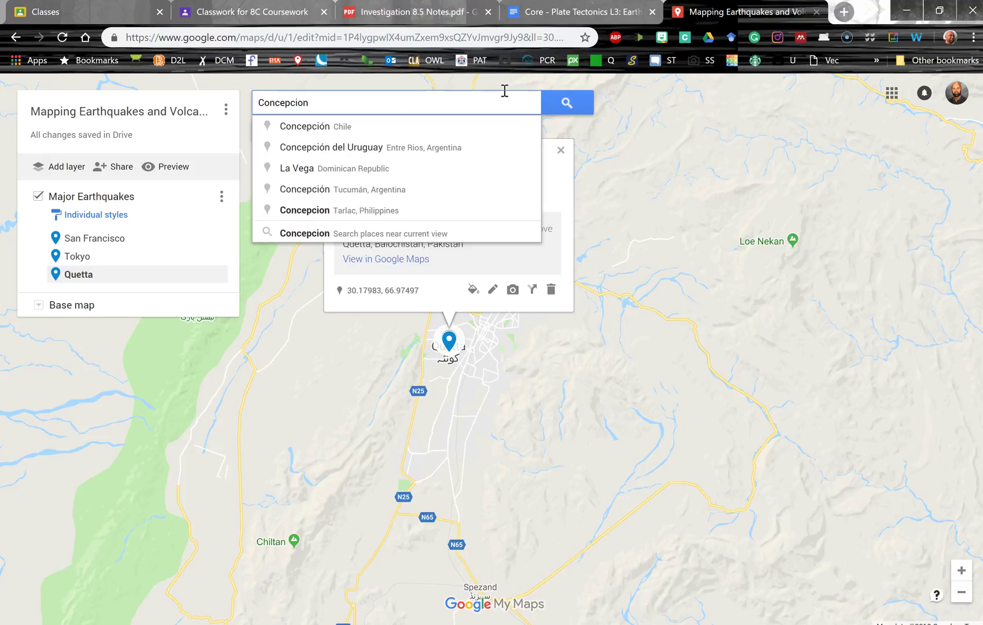
key("Return")
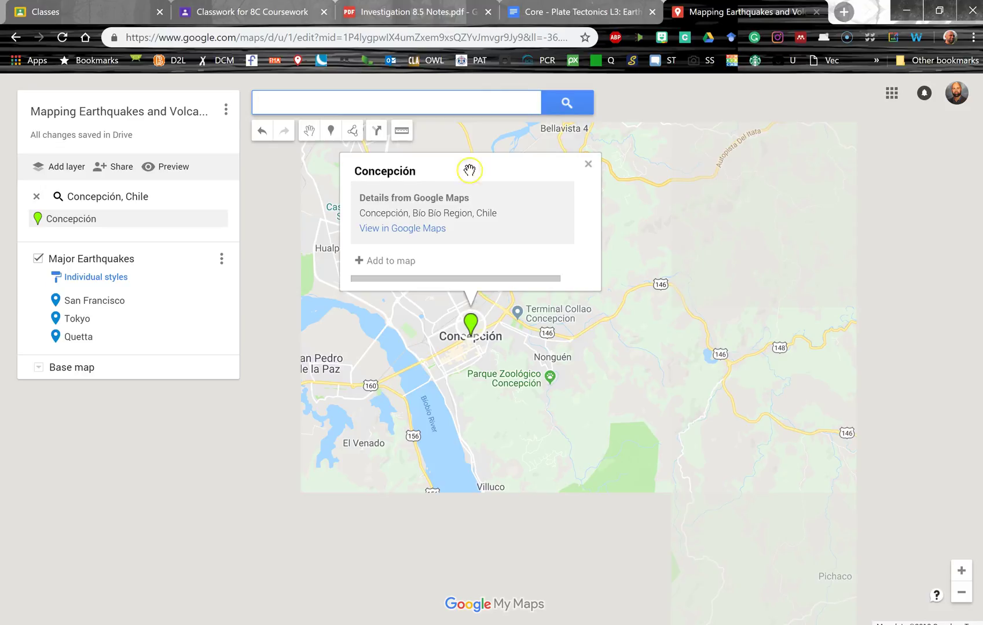
left_click(387, 261)
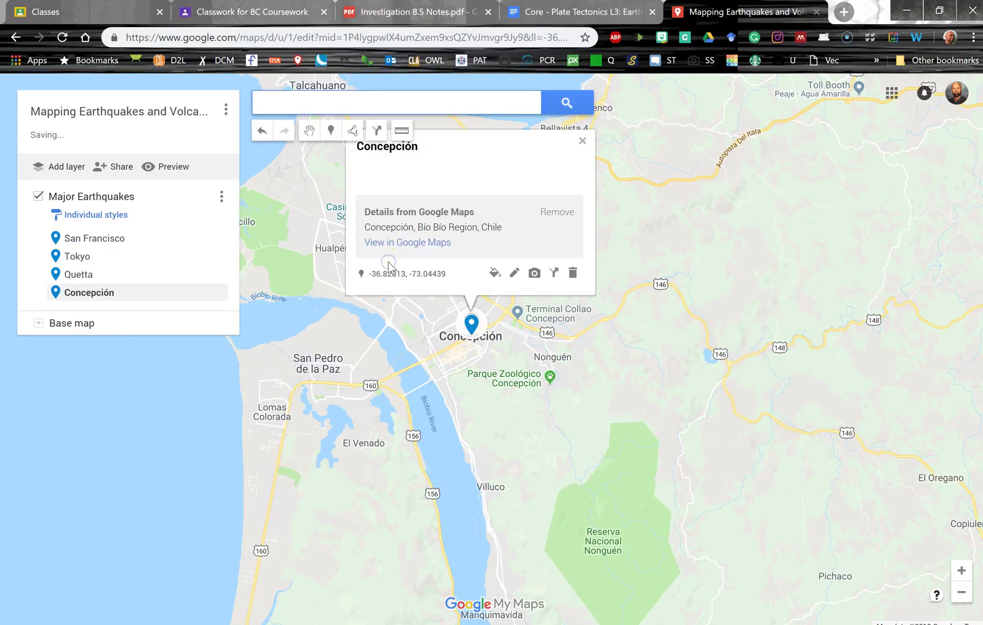
left_click(515, 273)
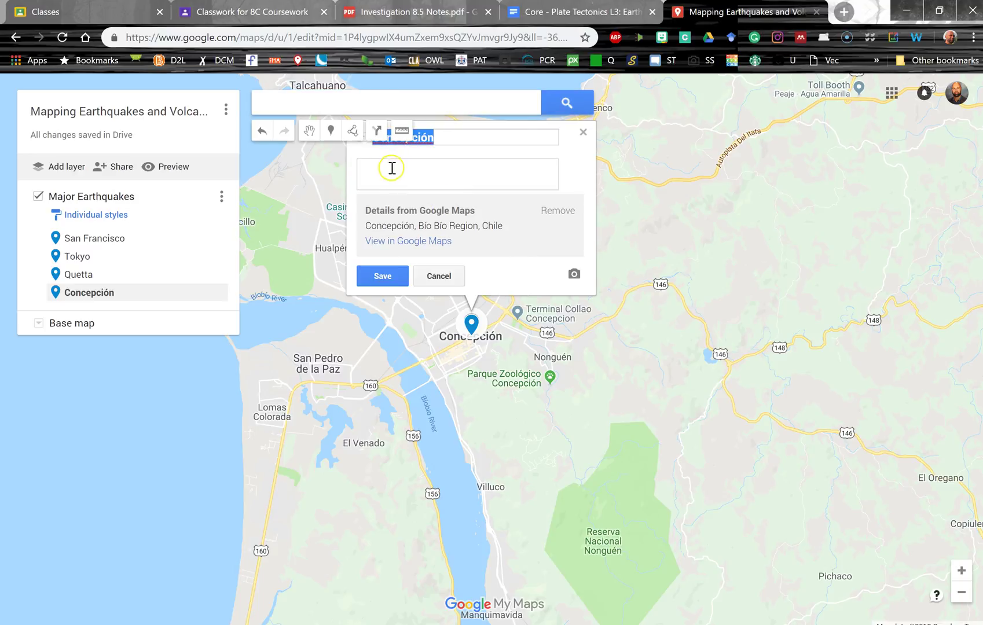
left_click(414, 11)
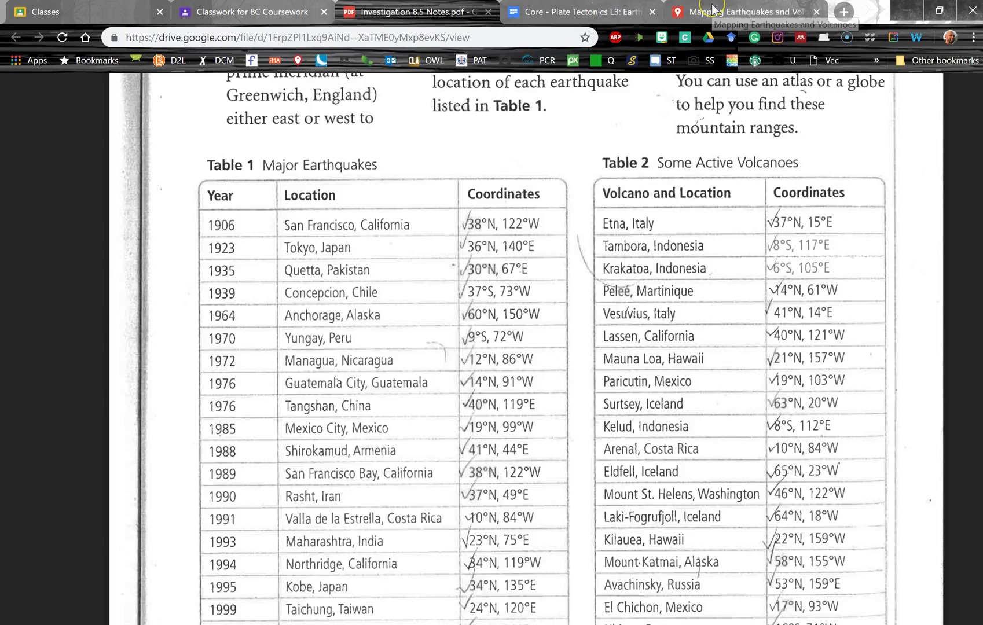
left_click(710, 9)
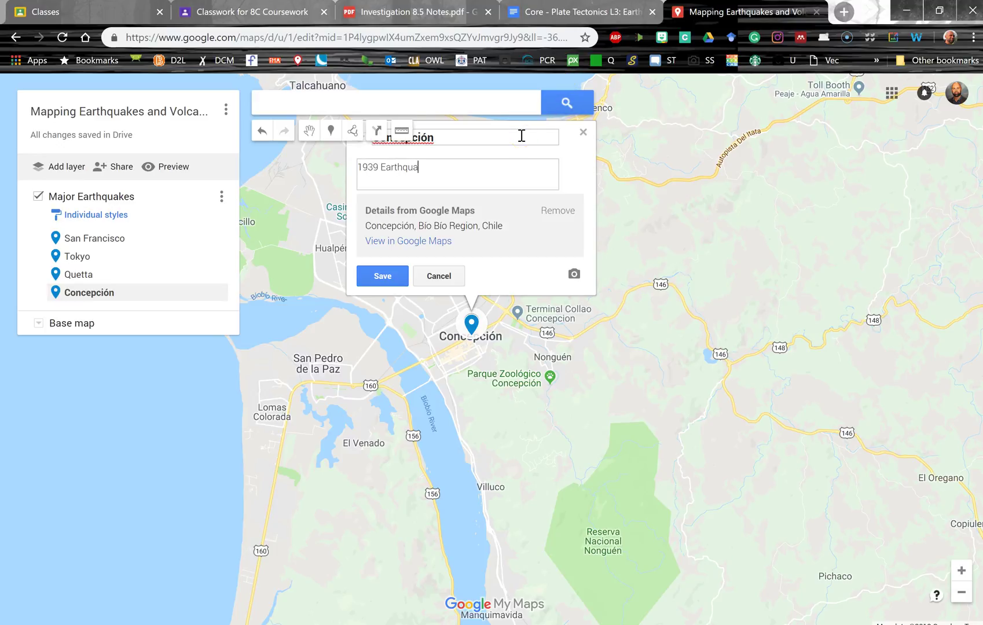
left_click(389, 276)
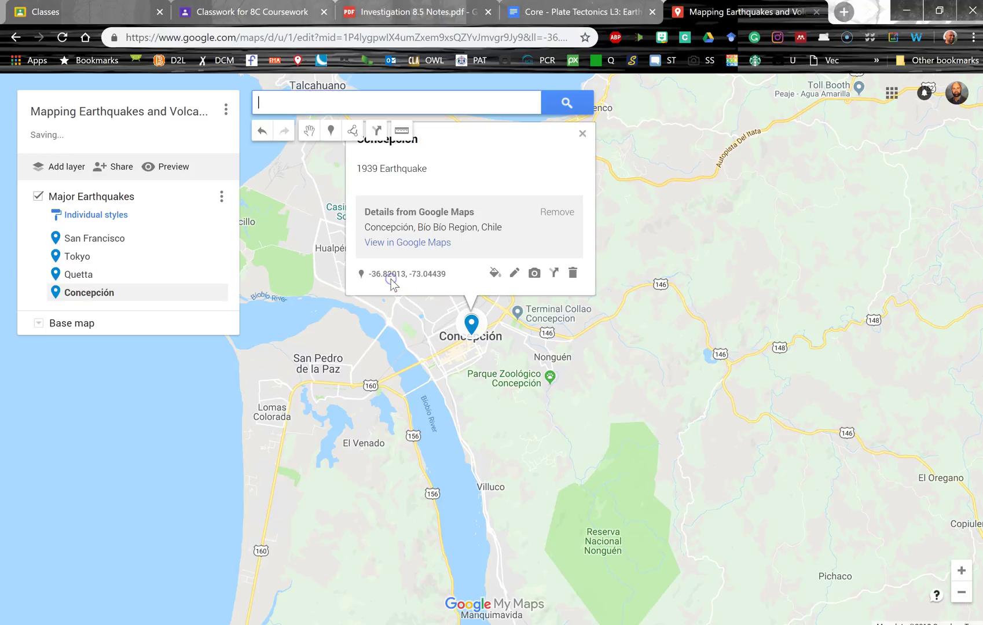
Step: Search Google Images for 'concepcion chile earthquake' to find a picture for the Concepción pin
left_click(534, 274)
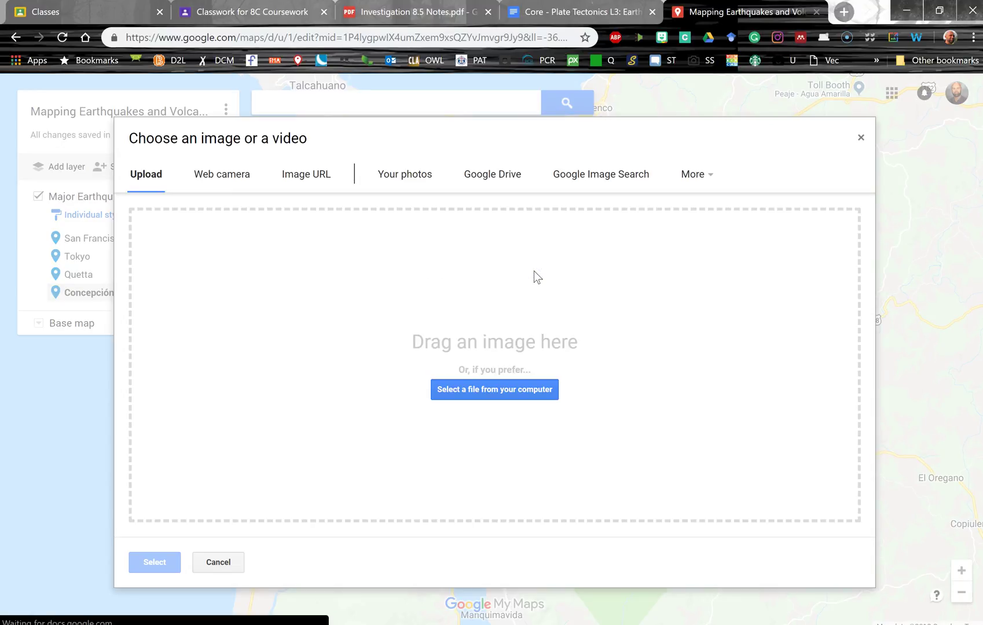
left_click(579, 177)
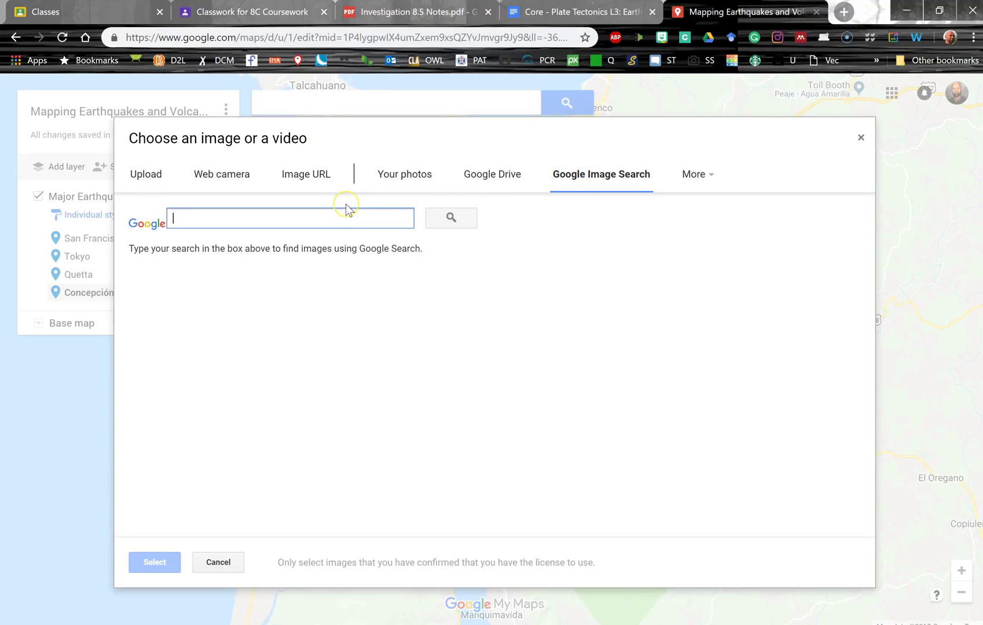
type("concepc")
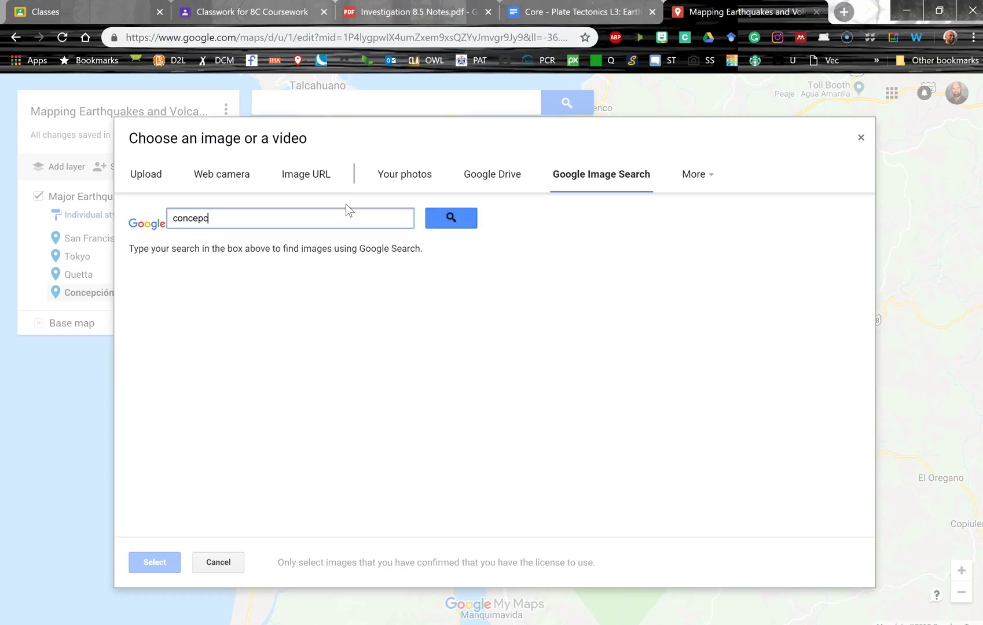
type("ion chile earthquake")
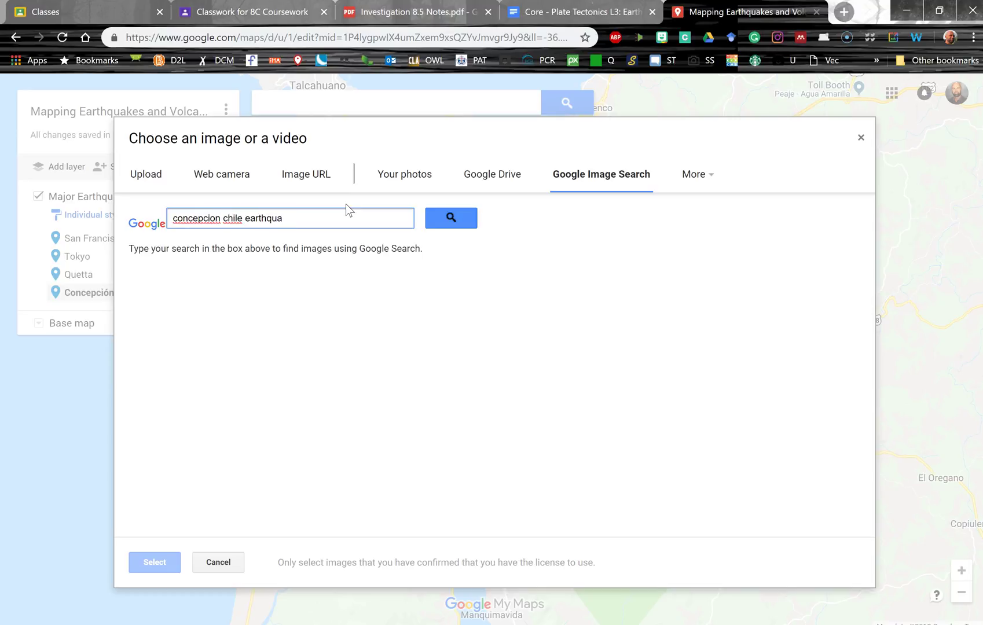
key("Return")
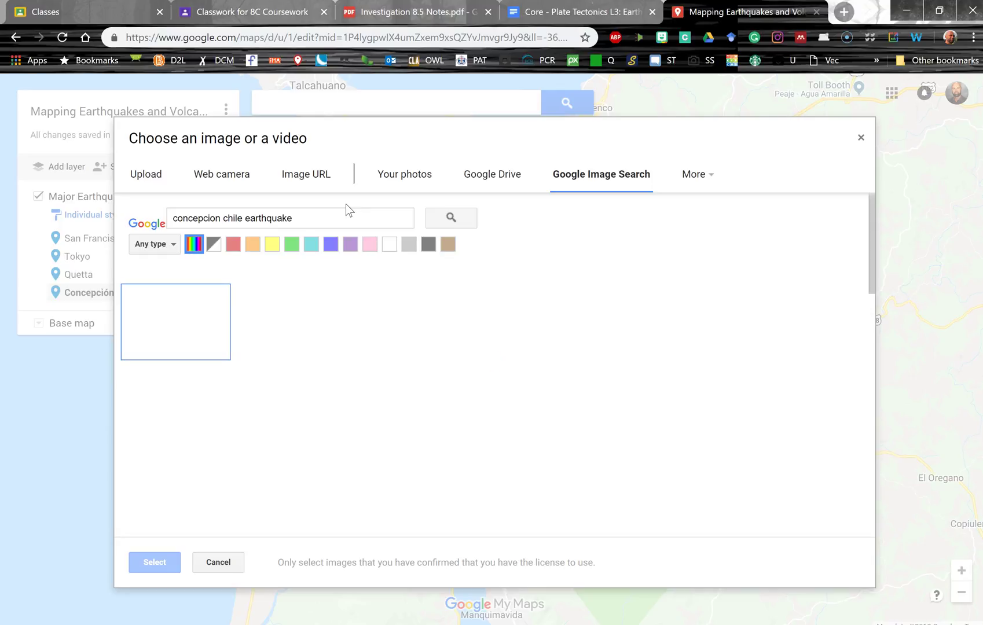
left_click(366, 218)
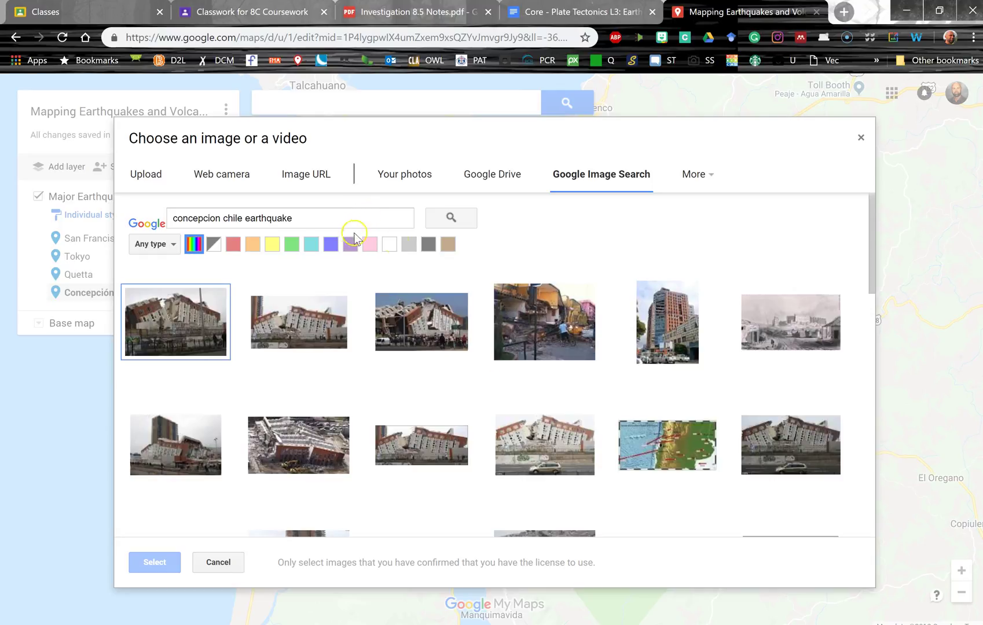
mouse_move(765, 319)
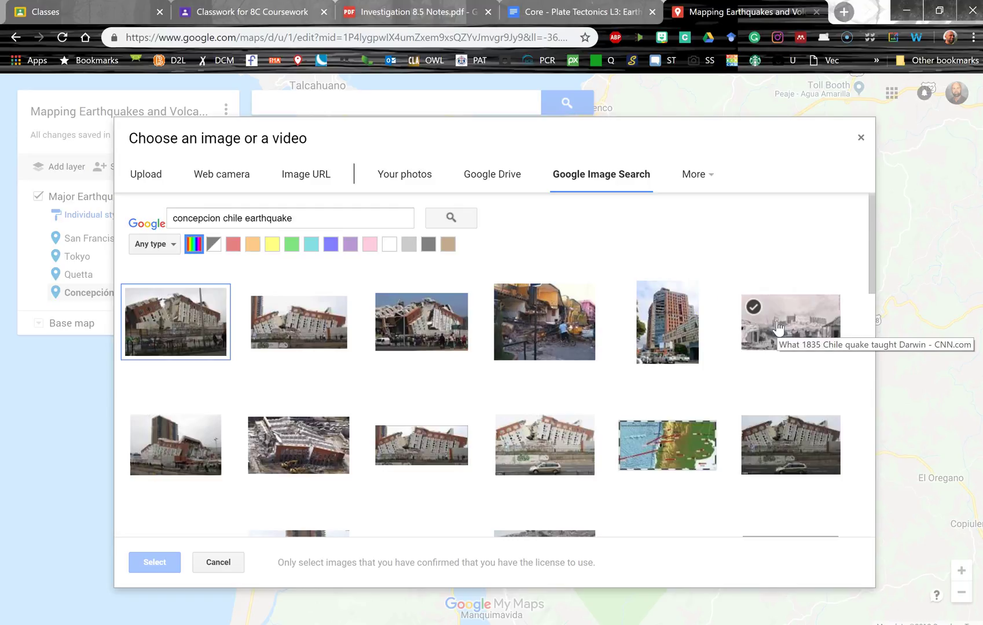
left_click(284, 322)
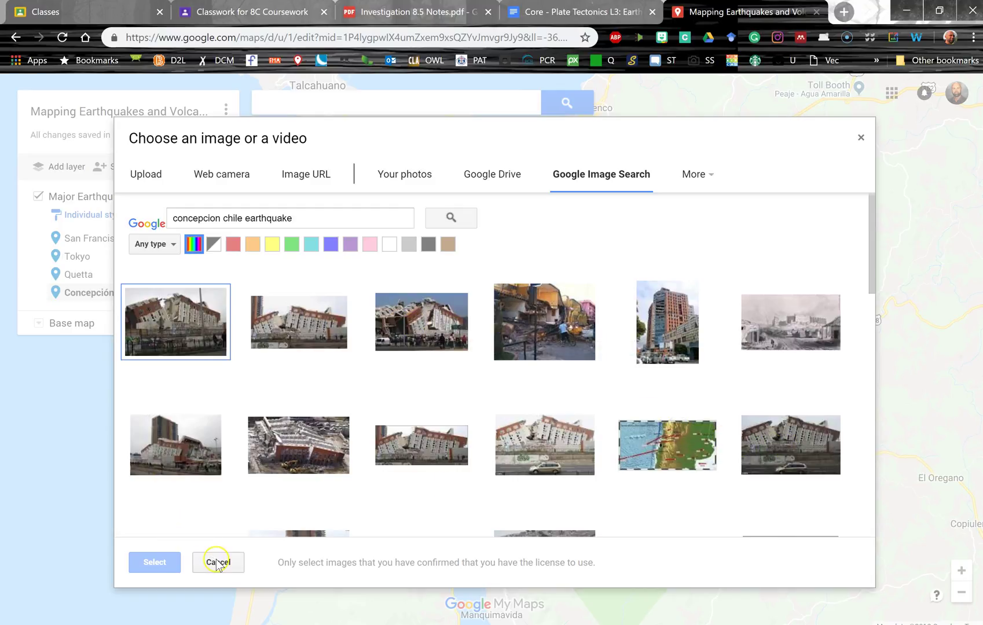
scroll(308, 467, "down", 4)
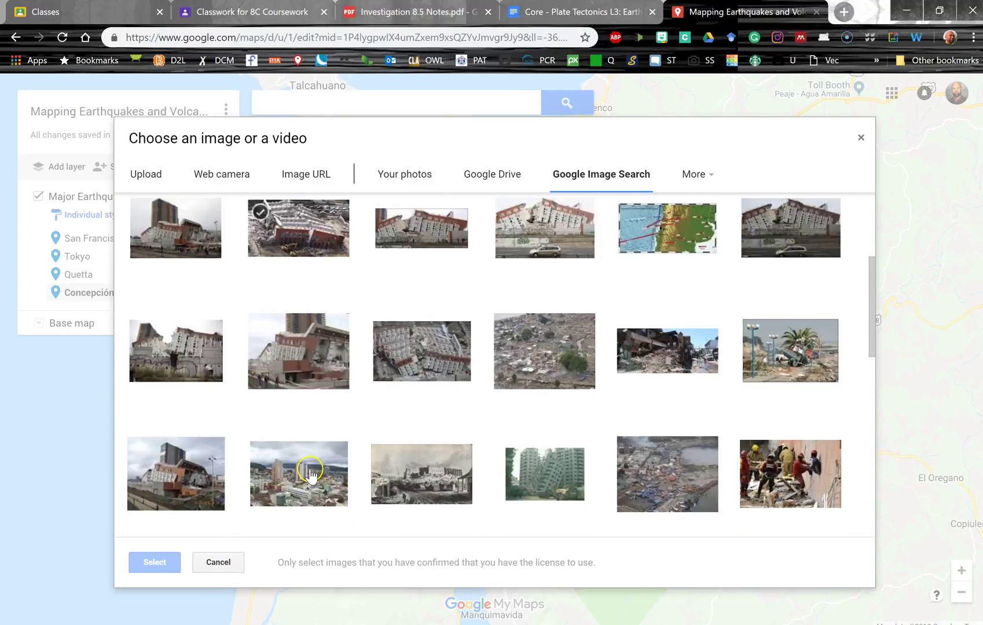
scroll(311, 469, "up", 4)
Step: Narrow the search to the 1939 quake and attach the black-and-white rubble photo
left_click(325, 213)
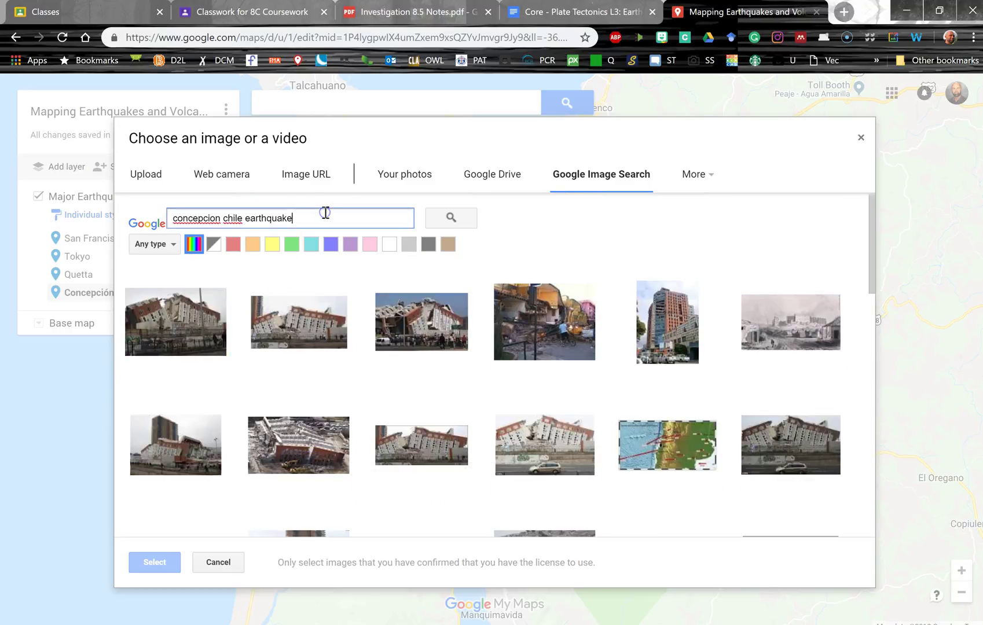
type("1939")
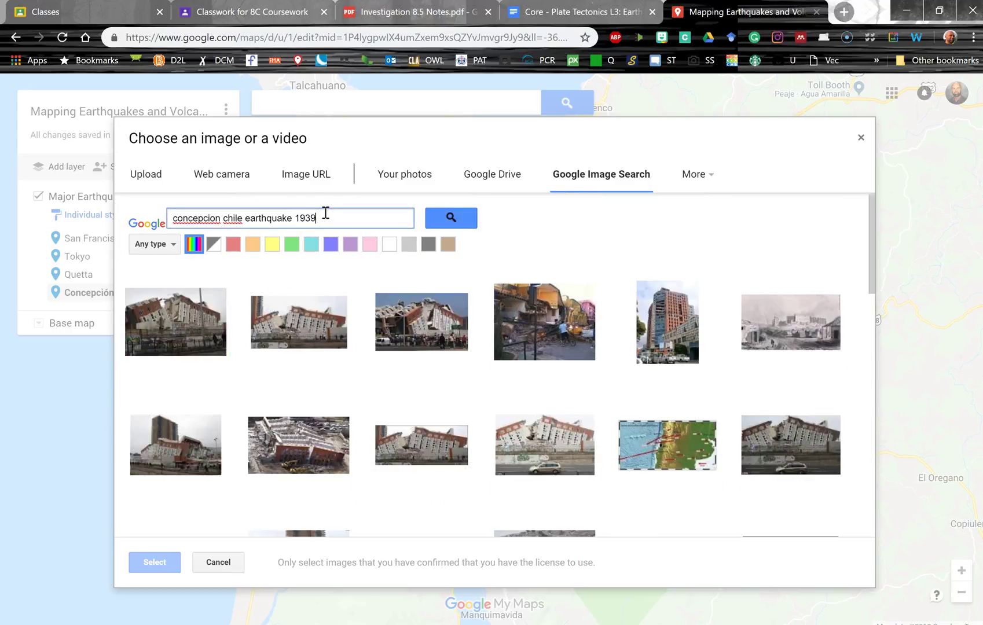
left_click(463, 221)
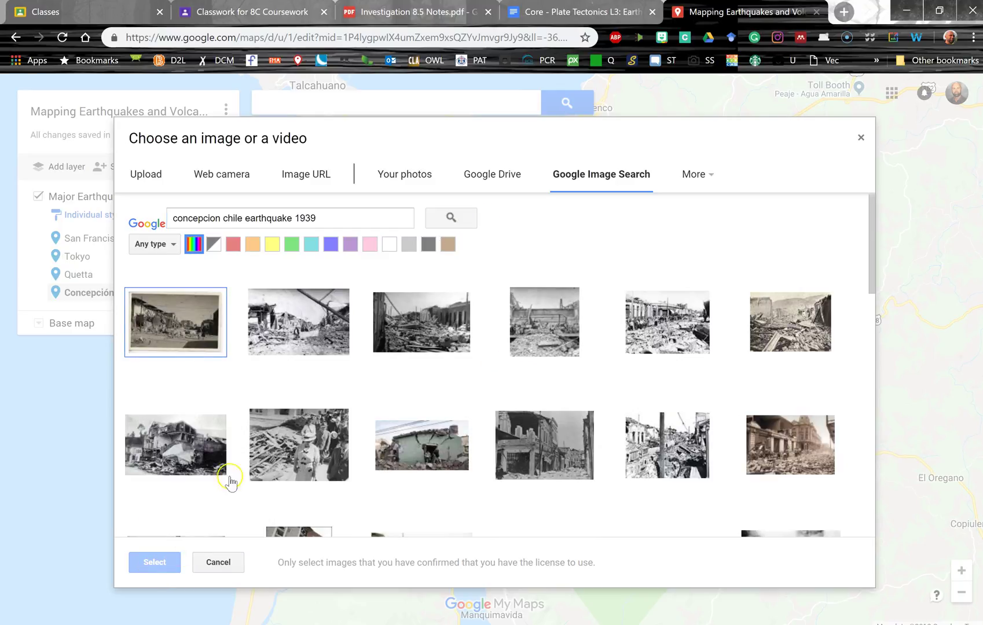
left_click(656, 323)
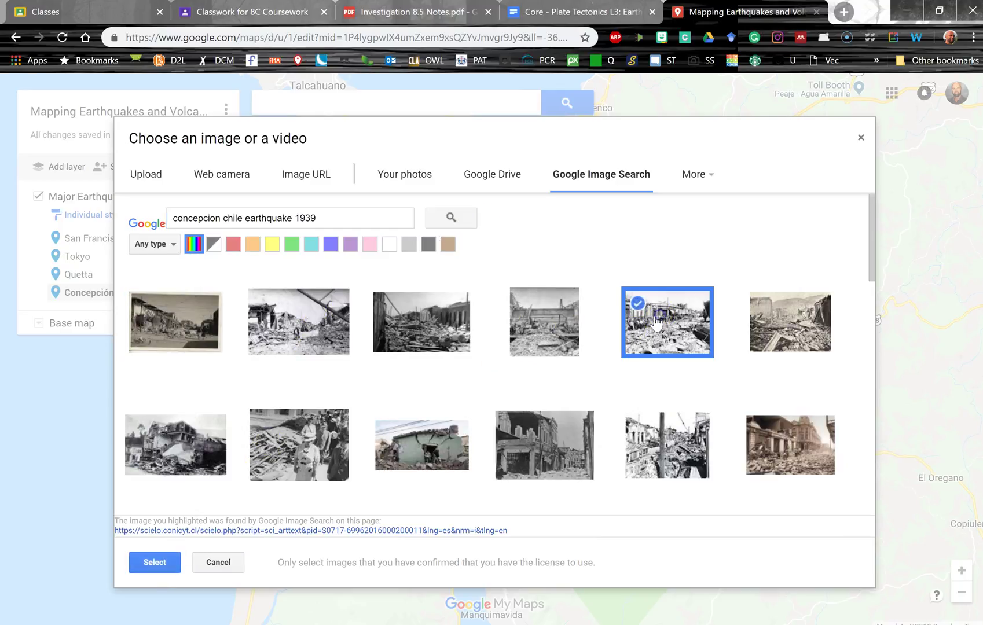
left_click(155, 562)
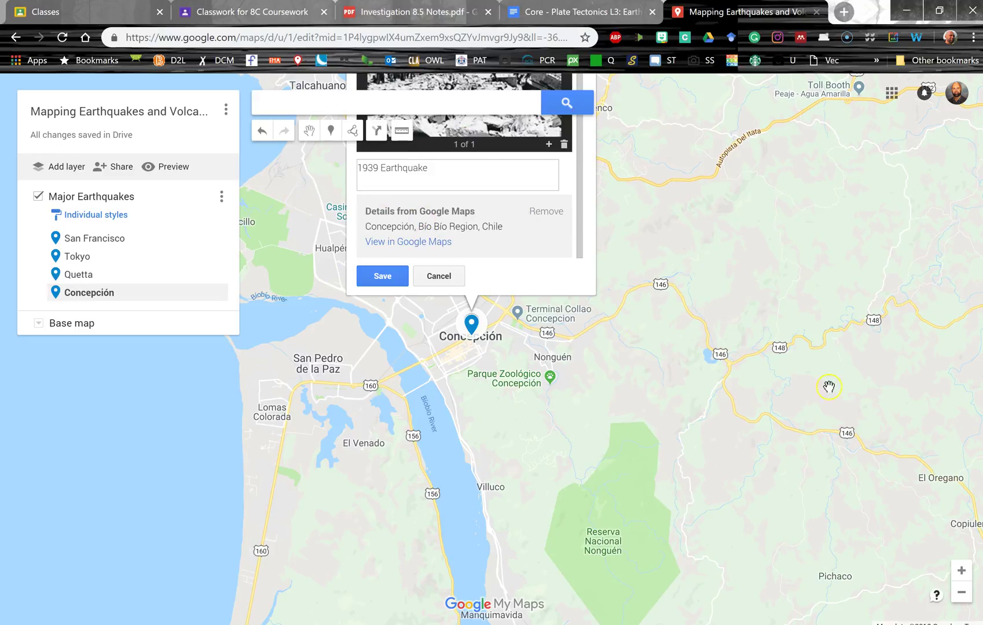
Step: Zoom the map out from Concepción to a near-world view showing the earthquake pins
left_click(962, 593)
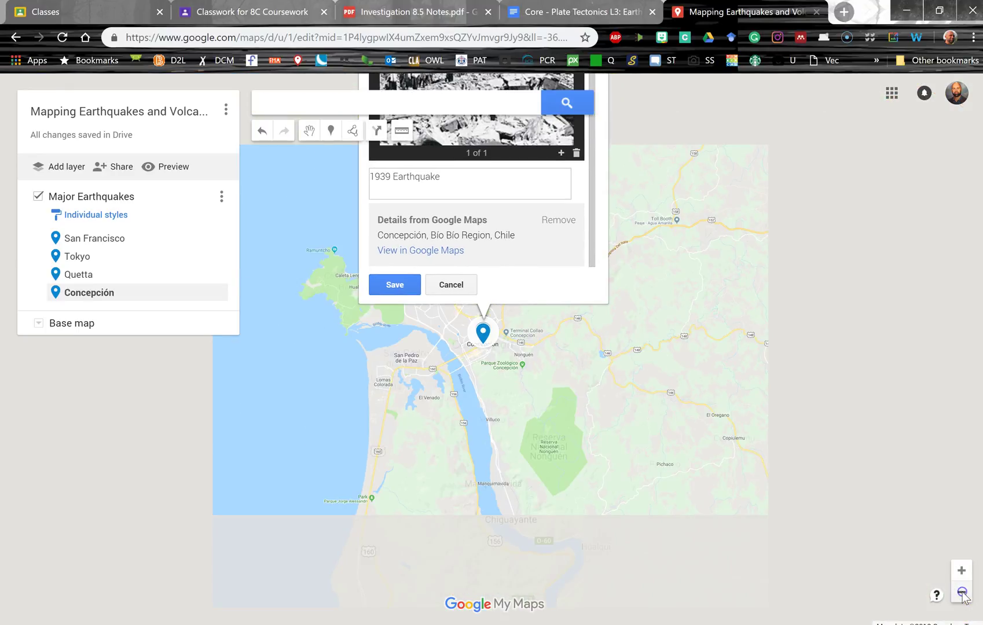
left_click(962, 593)
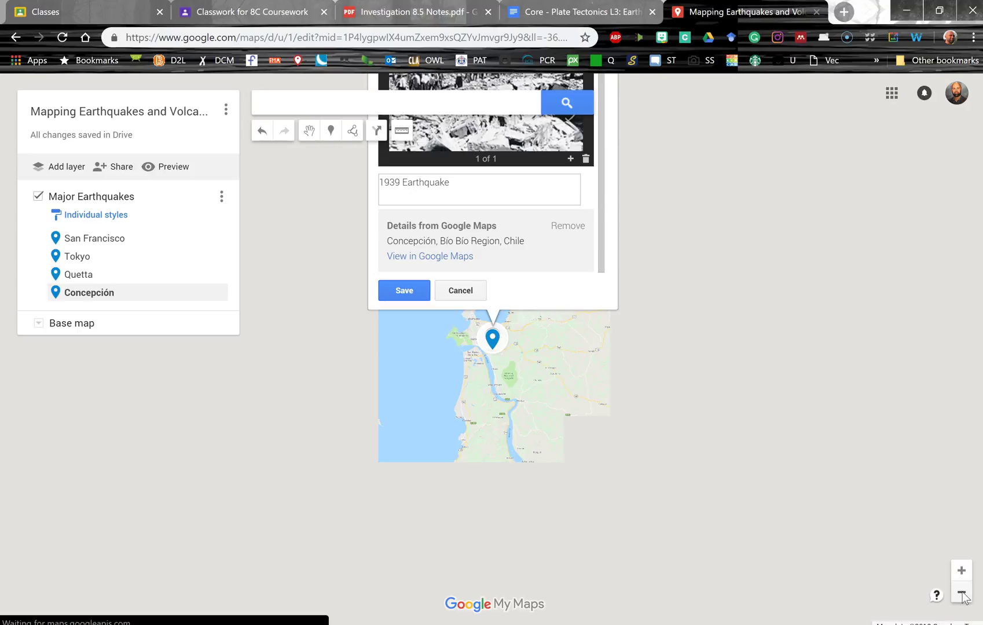
left_click(962, 592)
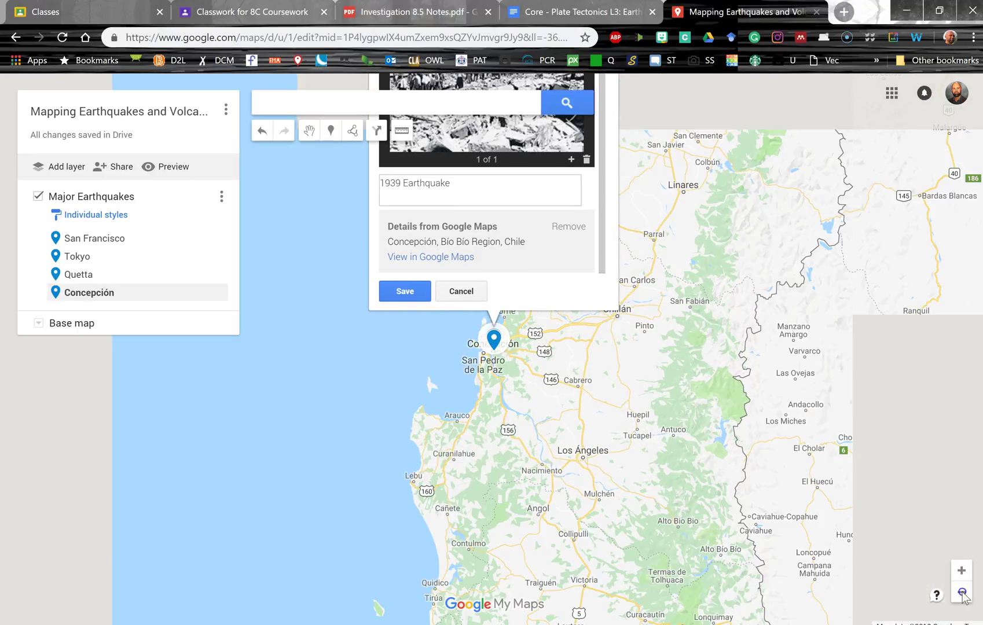
left_click(962, 593)
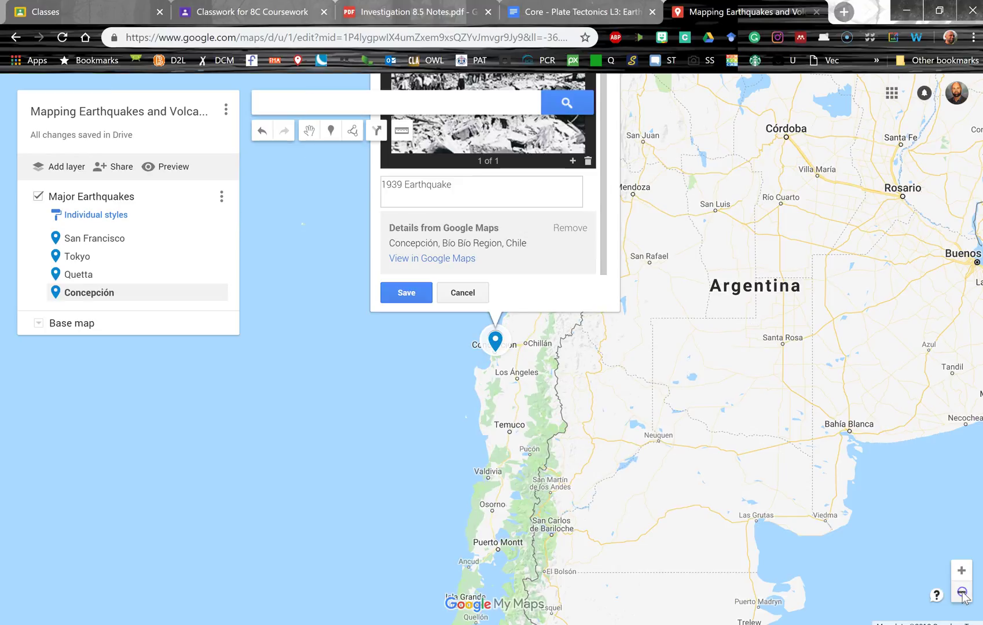
left_click(962, 593)
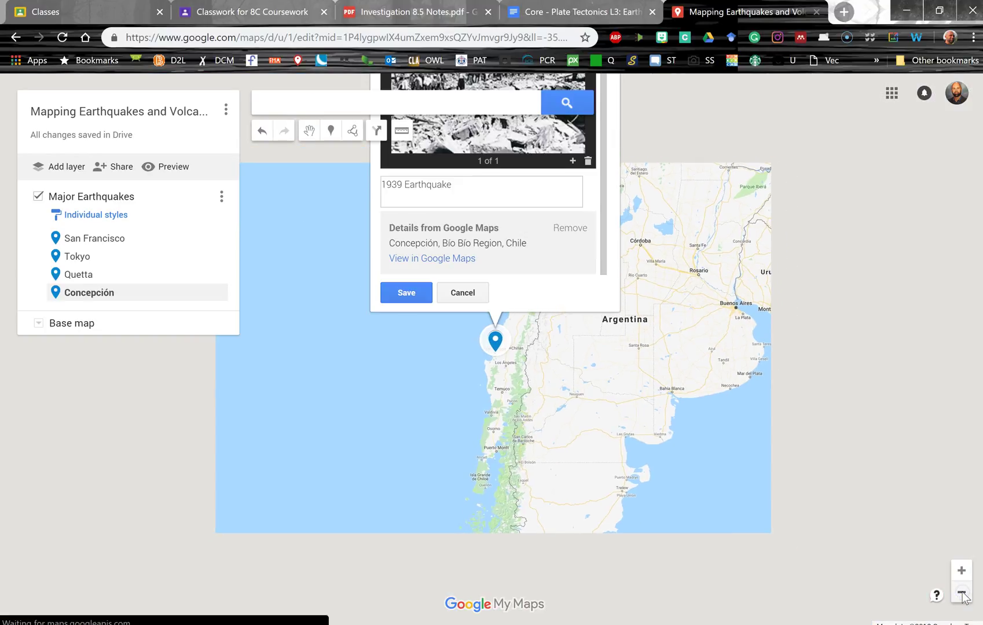
left_click(962, 593)
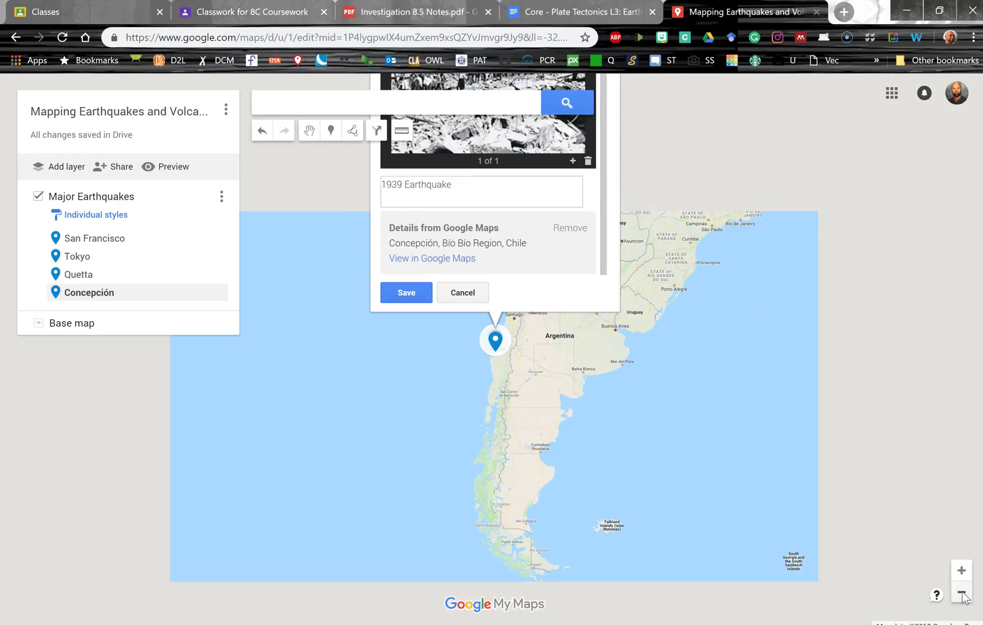
left_click(961, 593)
left_click(962, 593)
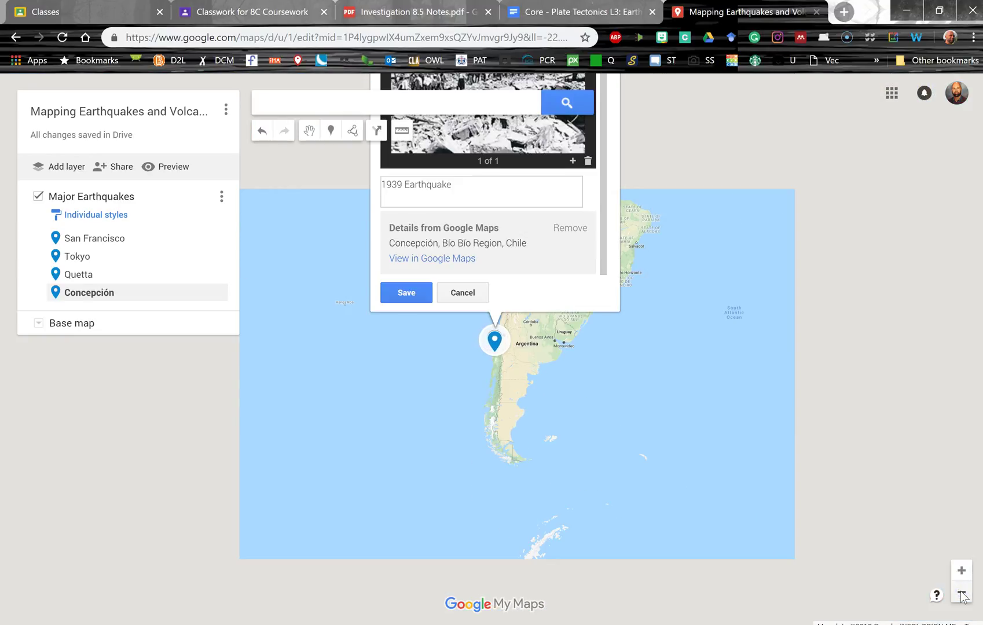
left_click(528, 335)
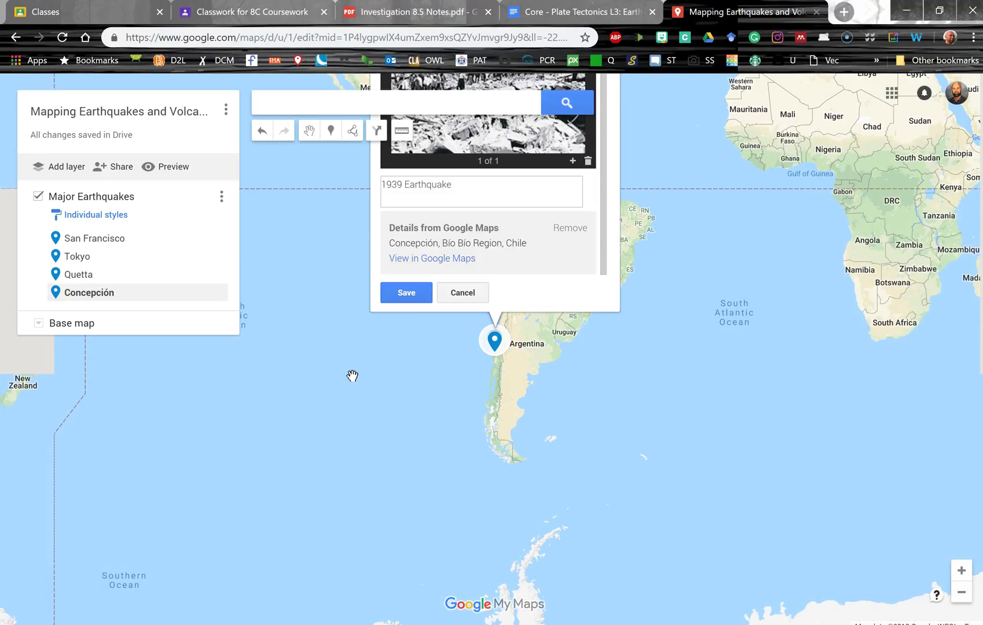
left_click(975, 594)
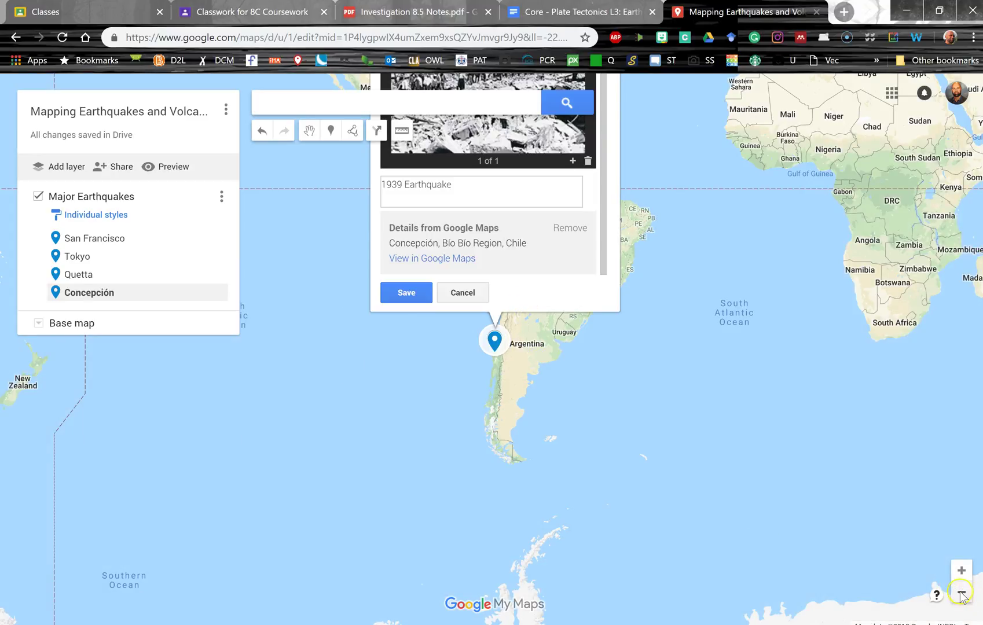
left_click(962, 593)
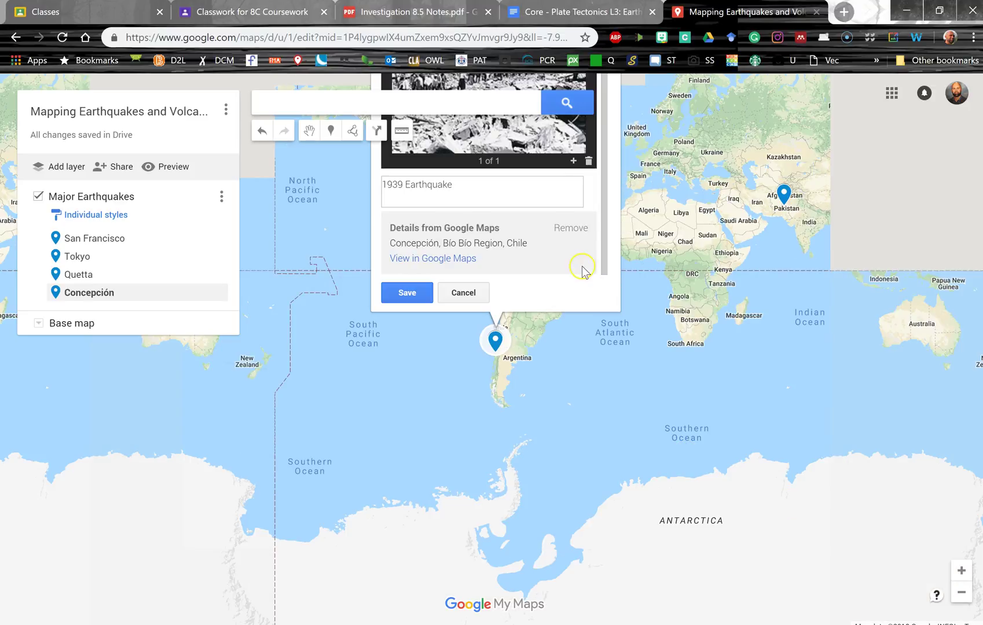
Step: Save the Concepción pin with its rubble photo and '1939 Earthquake' description
left_click_drag(547, 295, 553, 360)
left_click(554, 309)
left_click(409, 294)
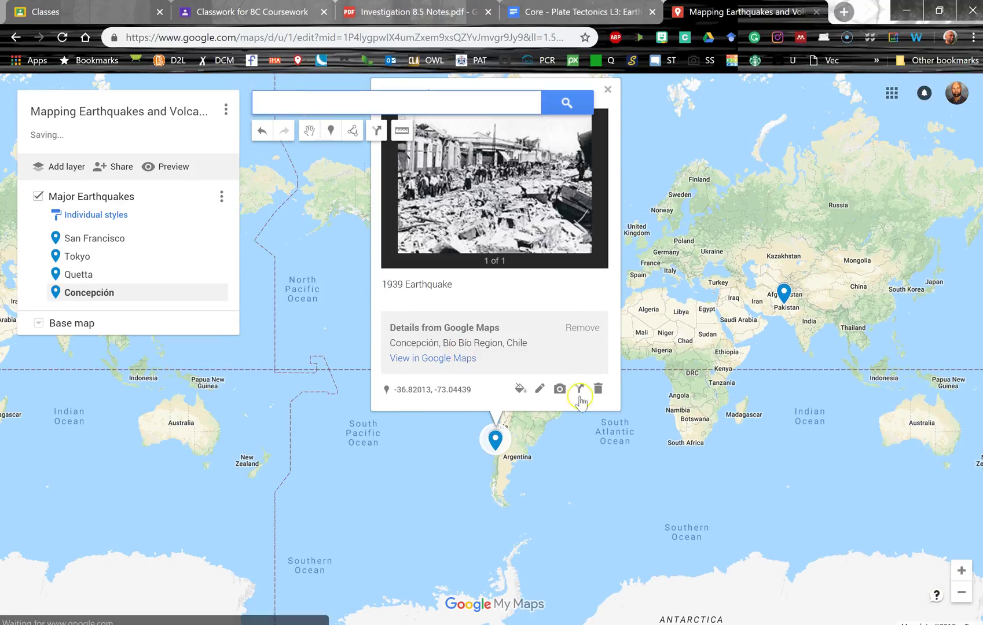
left_click(608, 91)
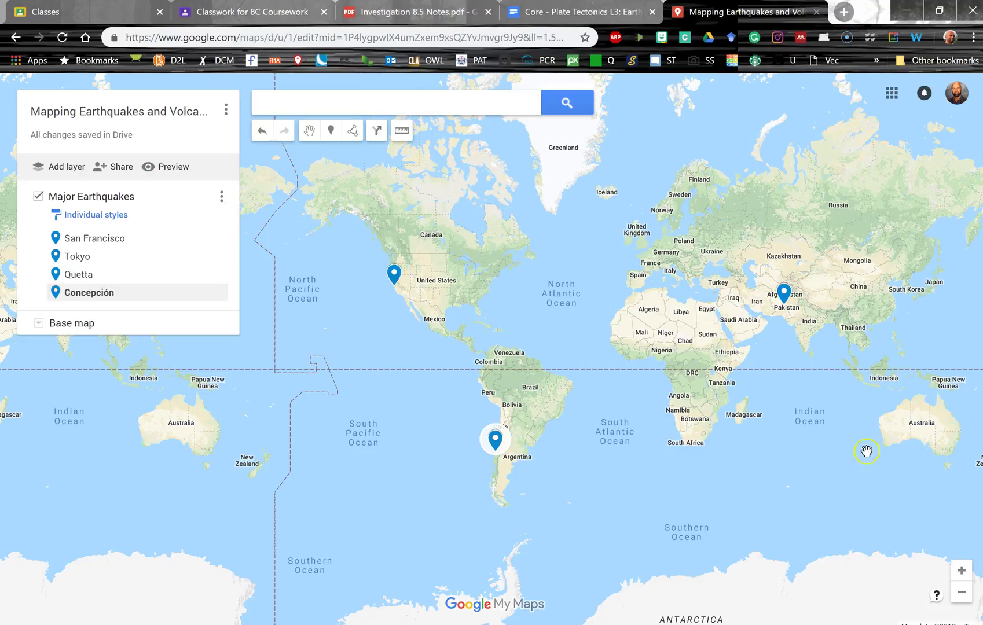
left_click_drag(681, 394, 706, 375)
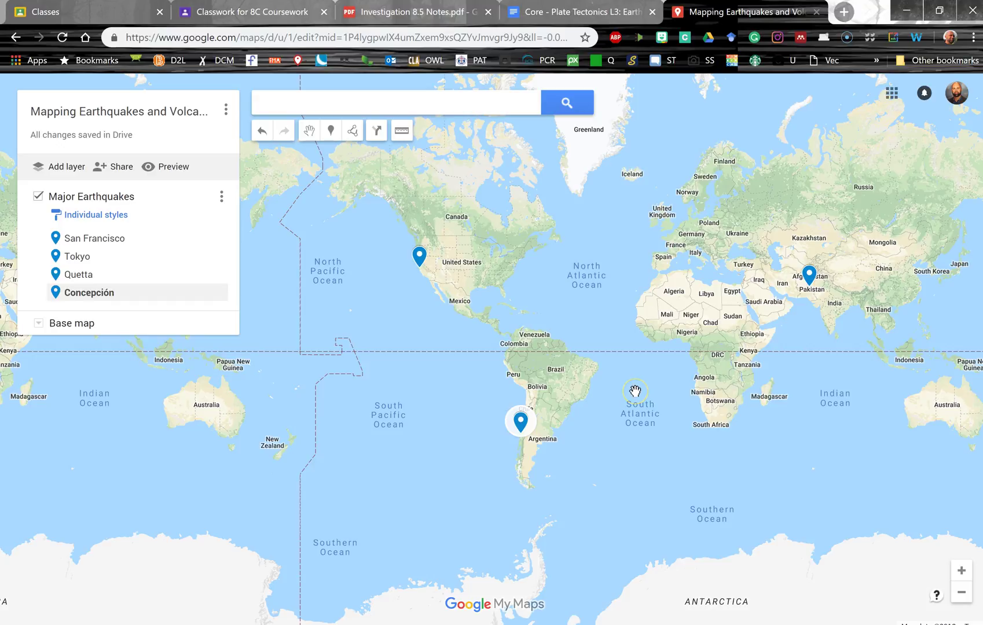
left_click(522, 421)
left_click_drag(412, 377, 473, 375)
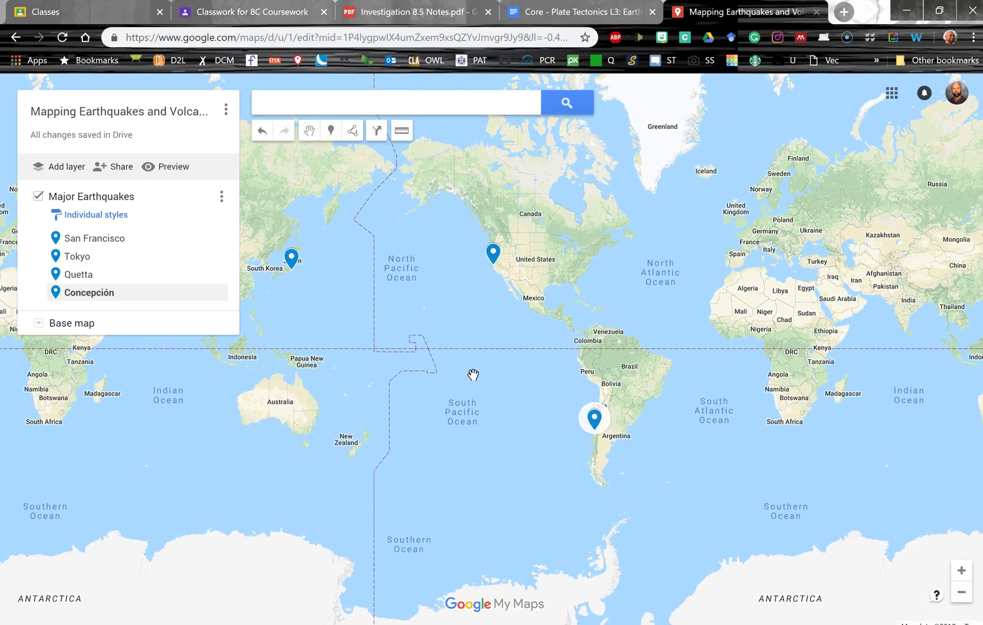
left_click(292, 258)
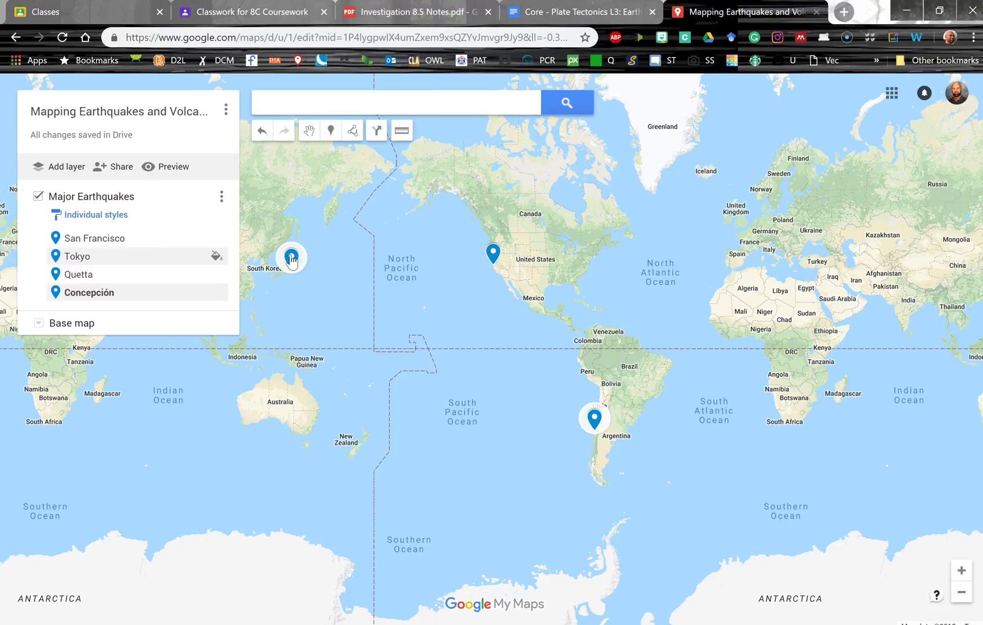
left_click(496, 258)
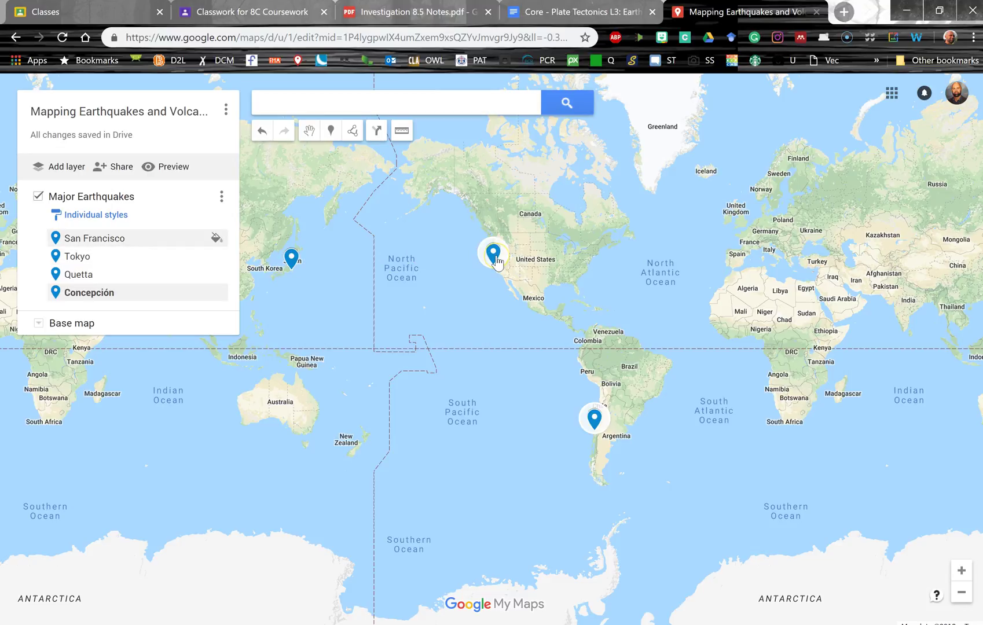
left_click(600, 418)
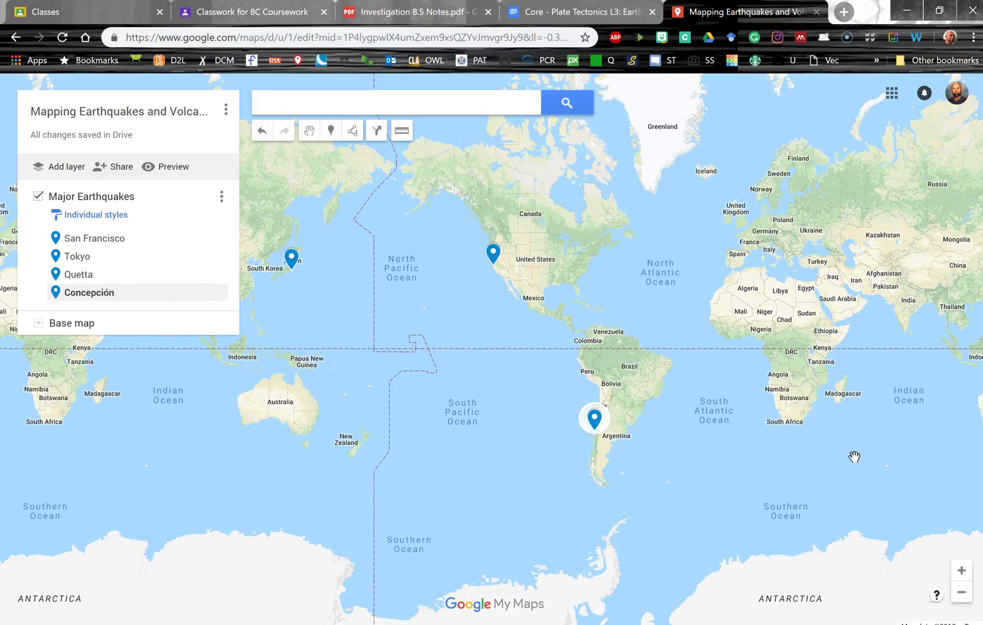
left_click_drag(844, 457, 725, 449)
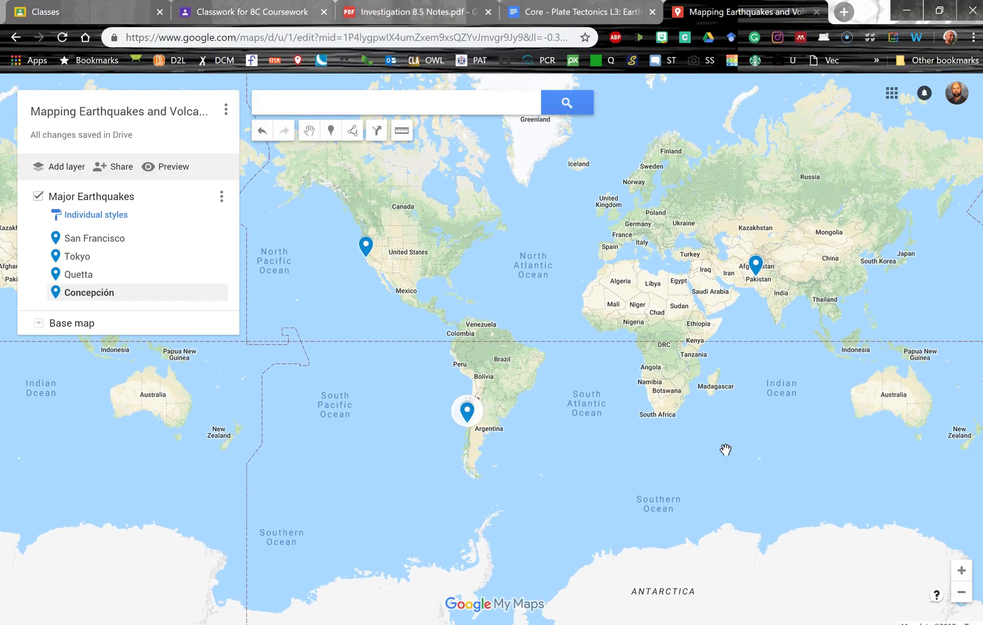
left_click(757, 268)
left_click(293, 366)
left_click(310, 332)
left_click_drag(341, 364, 392, 381)
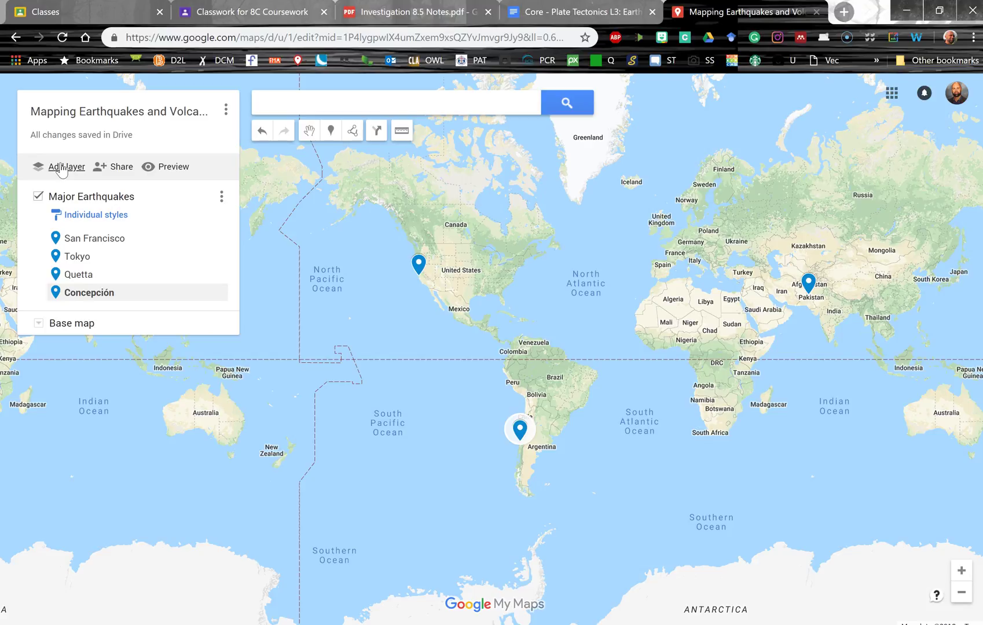
Step: Add a new layer and rename it from 'Untitled layer' to 'Volcanos'
left_click(62, 168)
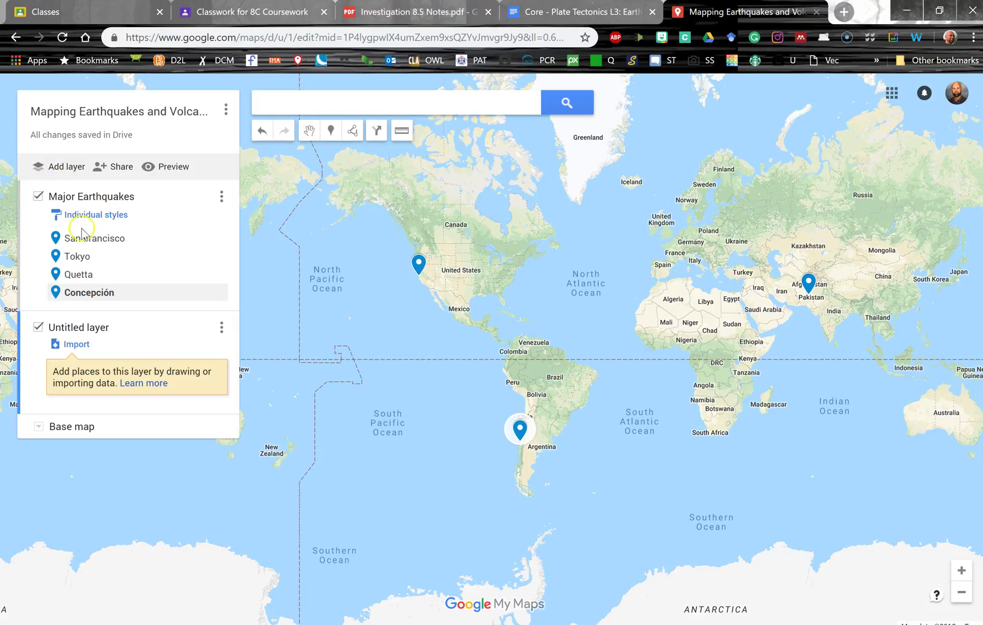
left_click(92, 330)
left_click(443, 351)
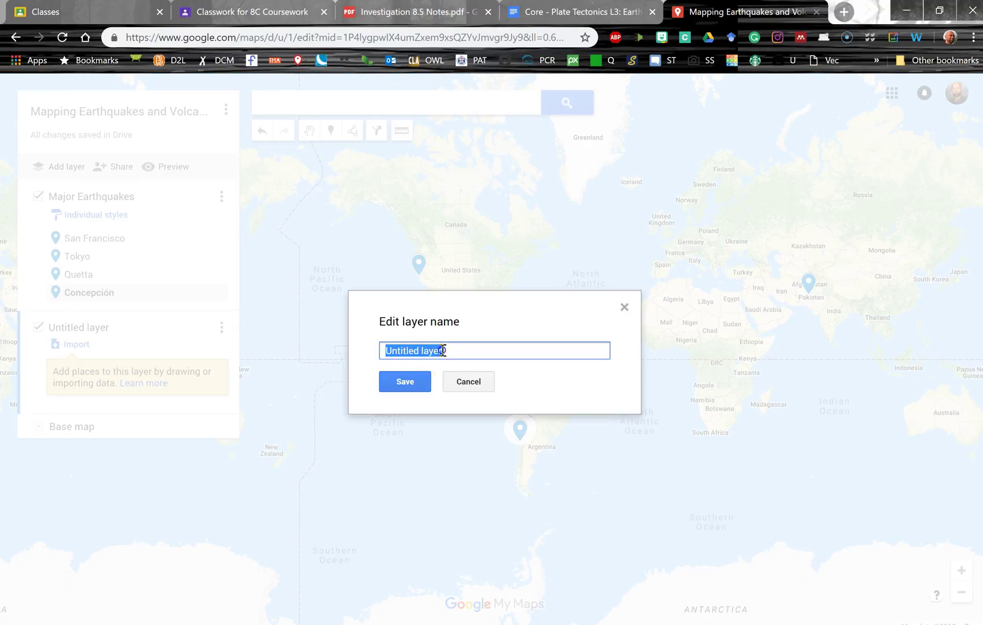
type("Volcanos")
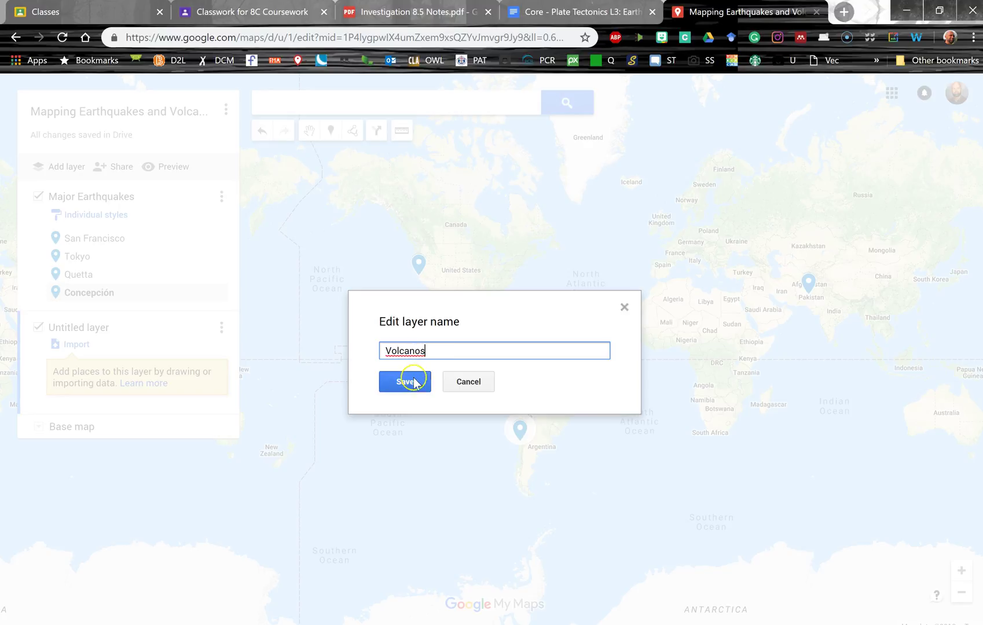
left_click(406, 381)
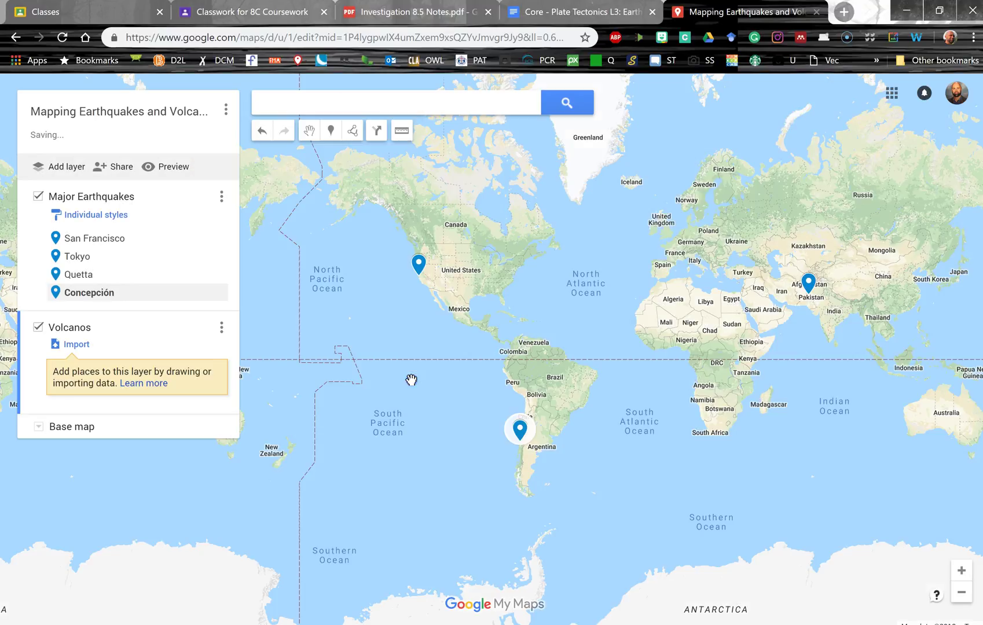
left_click(221, 330)
left_click(175, 325)
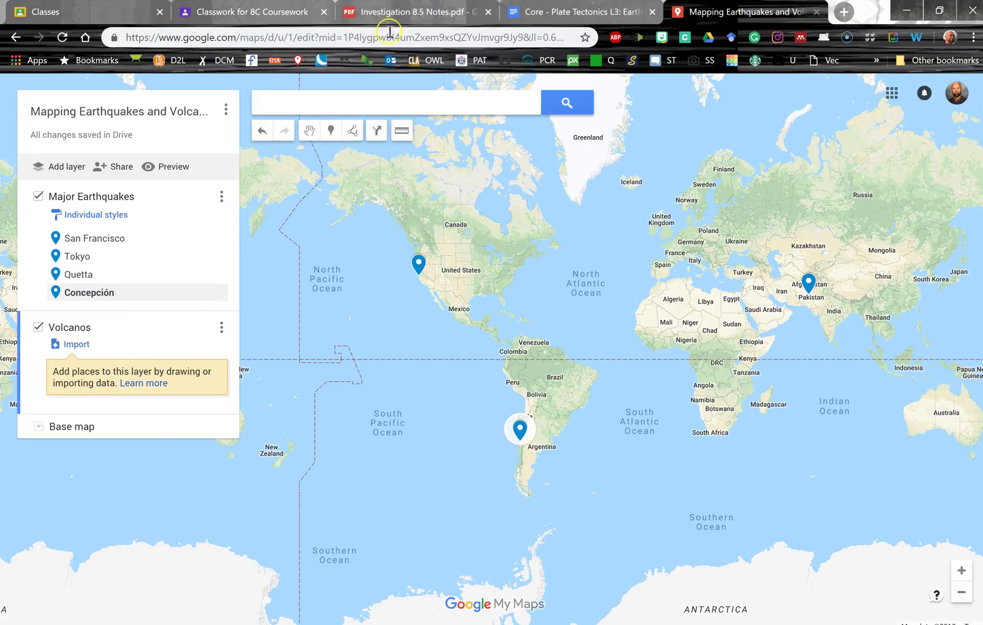
Step: Check the notes' volcano table, search 'Etna, Italy' and add Mount Etna to the Volcanos layer
left_click(425, 11)
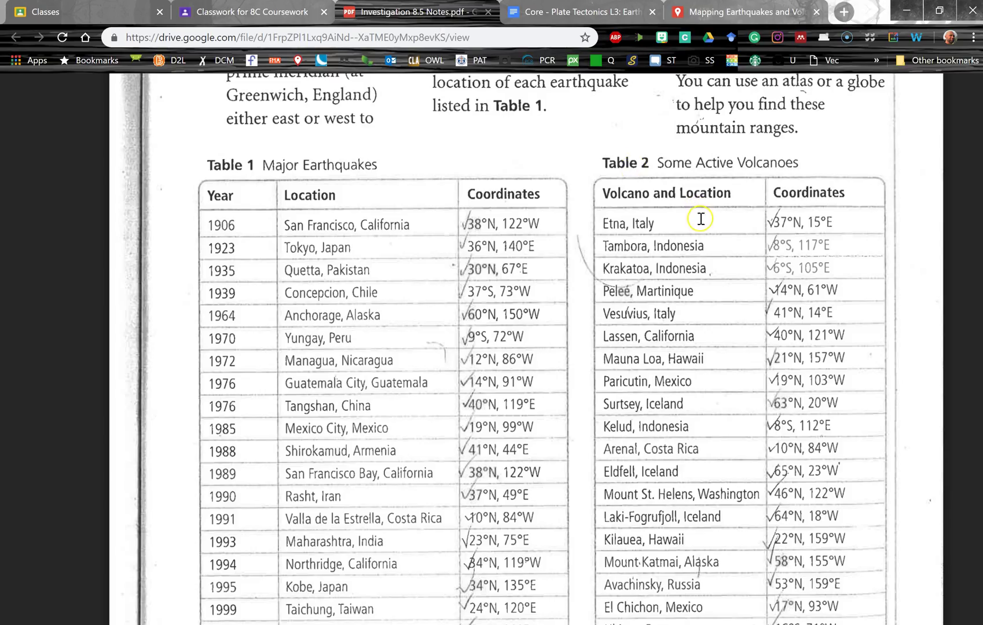
left_click(743, 11)
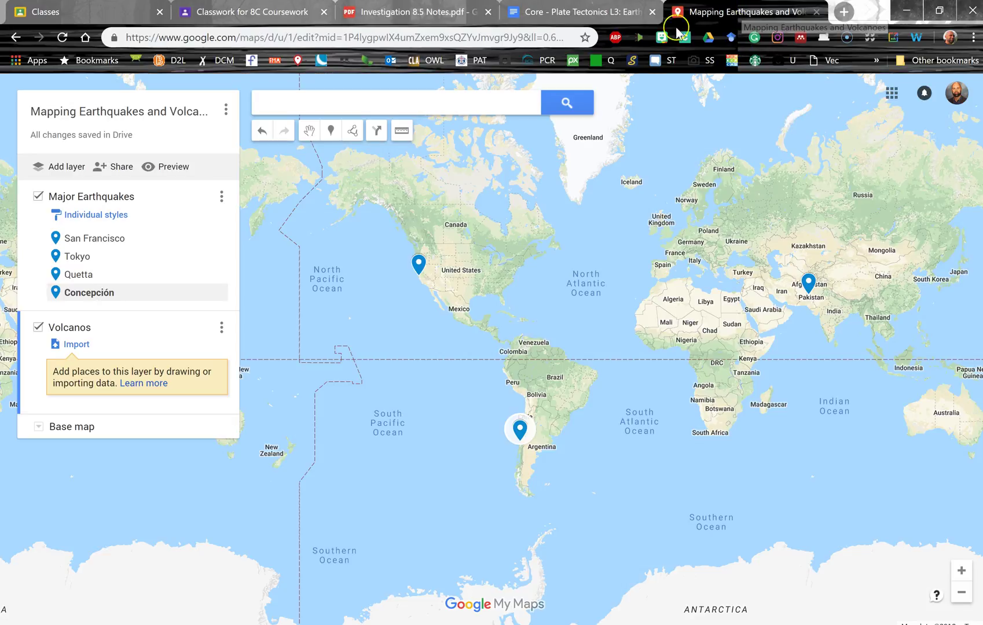
left_click(300, 101)
type("Etn")
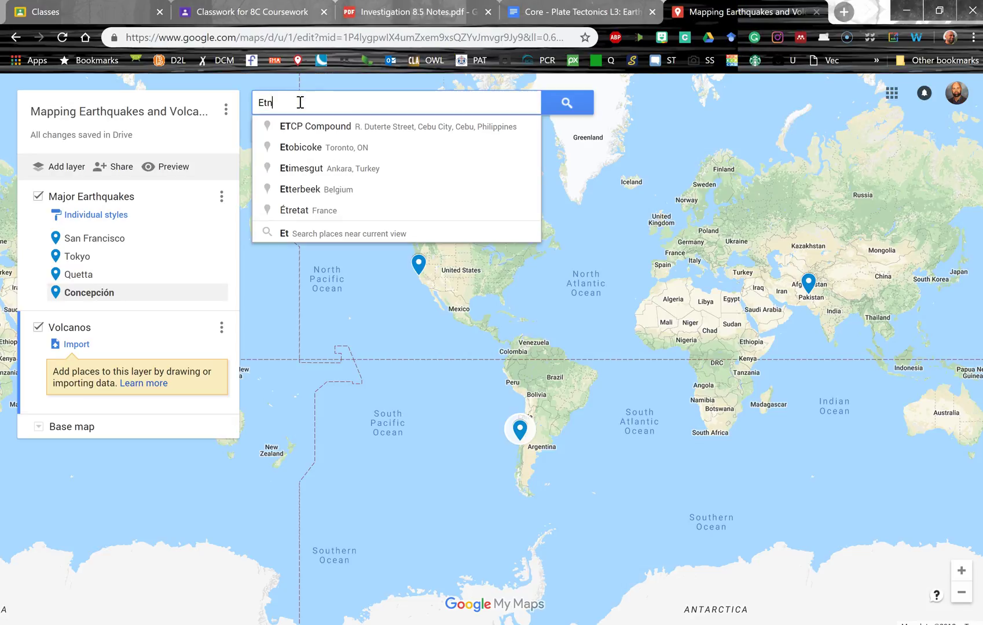
type("a, Italy")
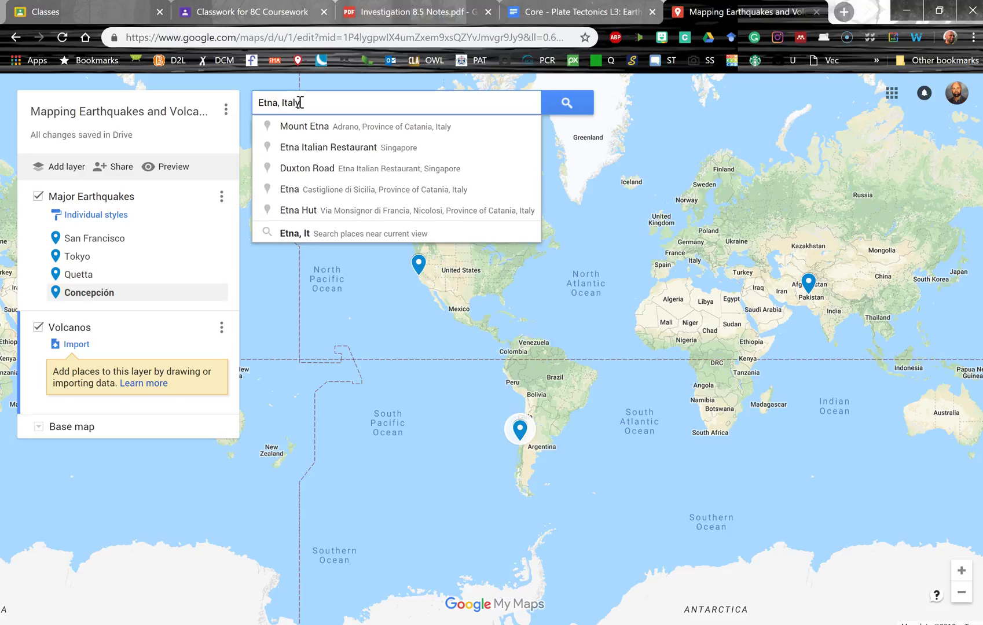
key("ctrl+a")
key("BackSpace")
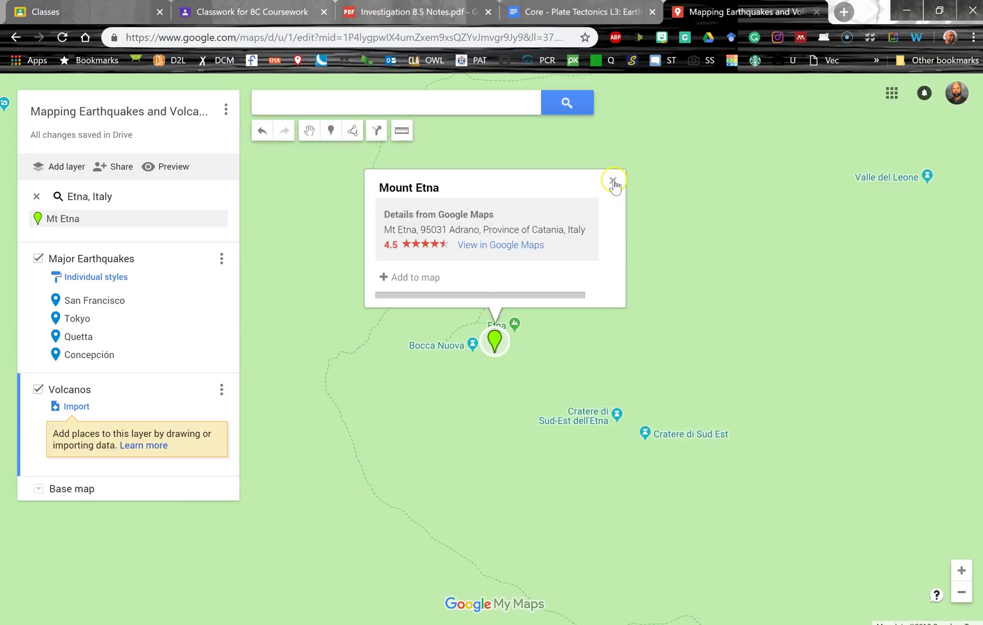
left_click(422, 279)
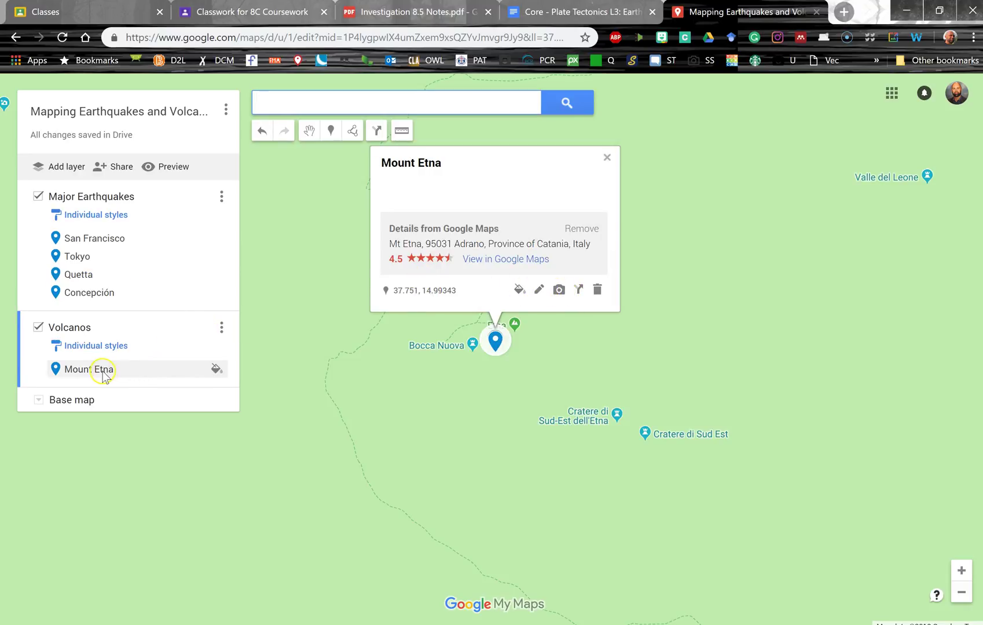
Step: Recolour the Mount Etna pin orange (RGB 230, 81, 0) and zoom out over eastern Sicily
left_click(215, 370)
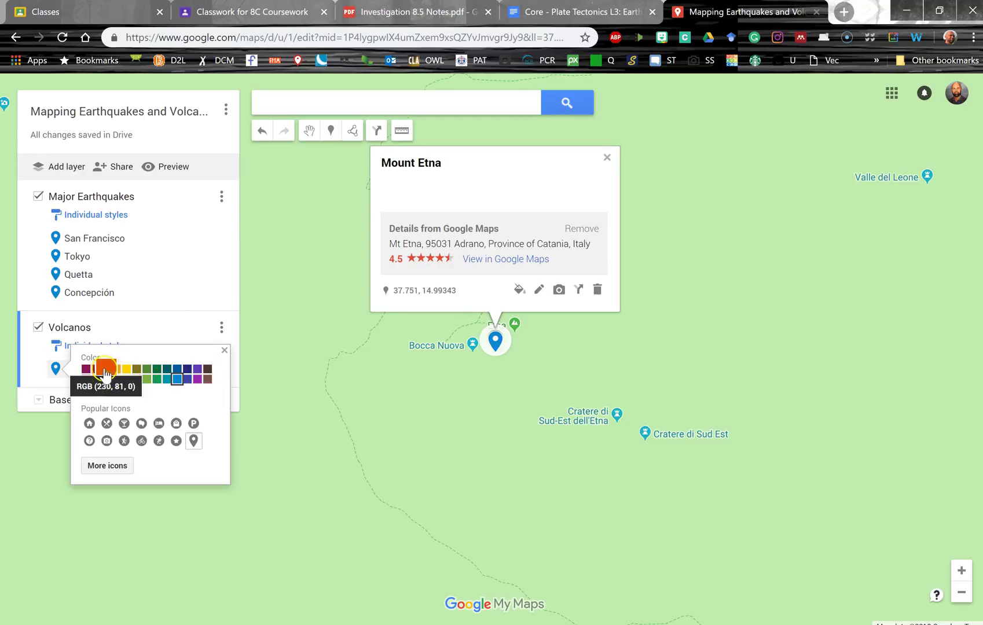
left_click(107, 374)
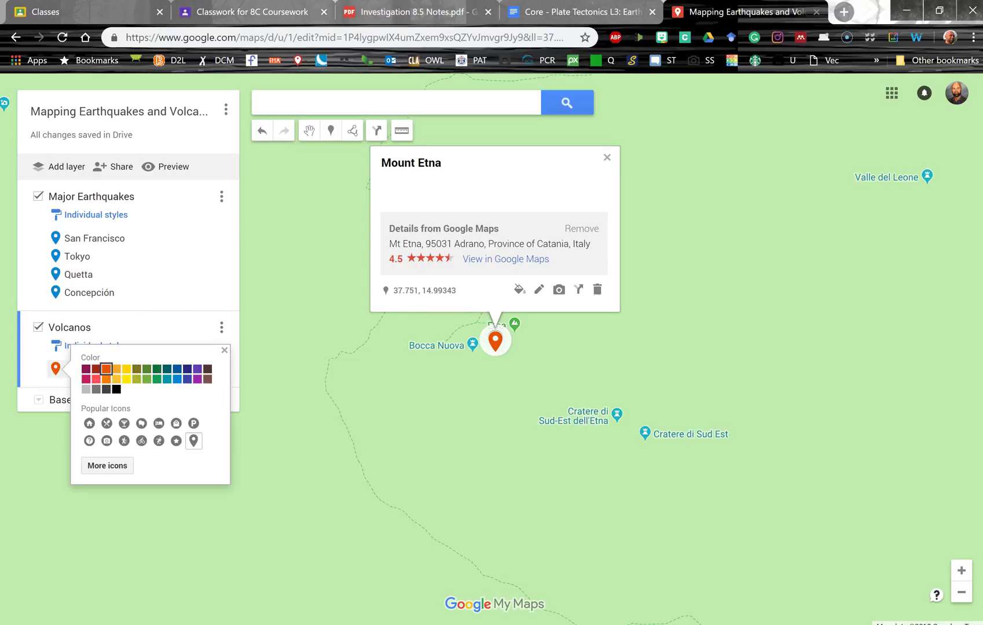
left_click(961, 592)
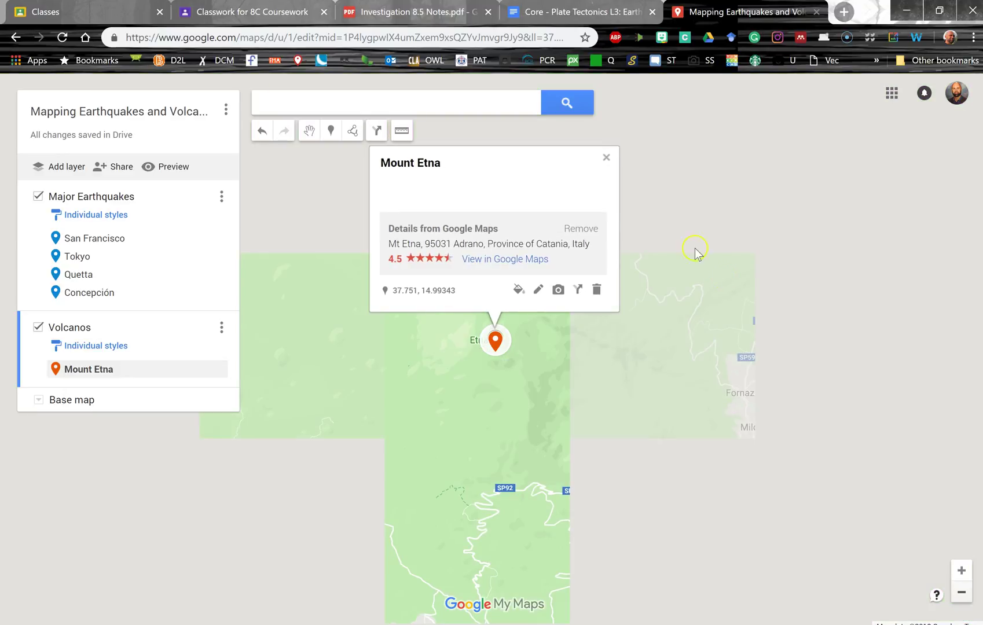
left_click(606, 157)
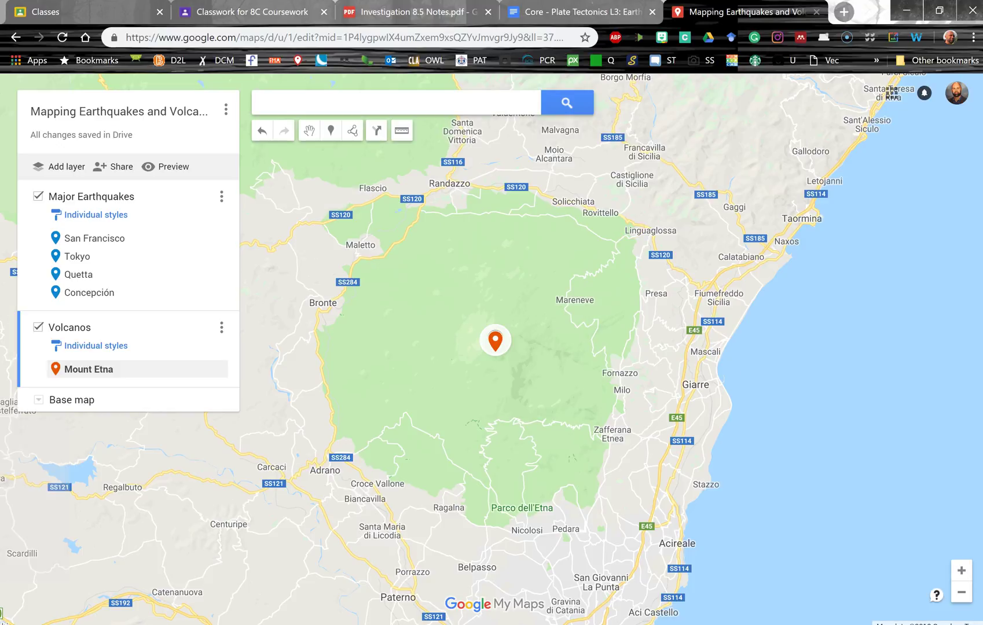
left_click(962, 591)
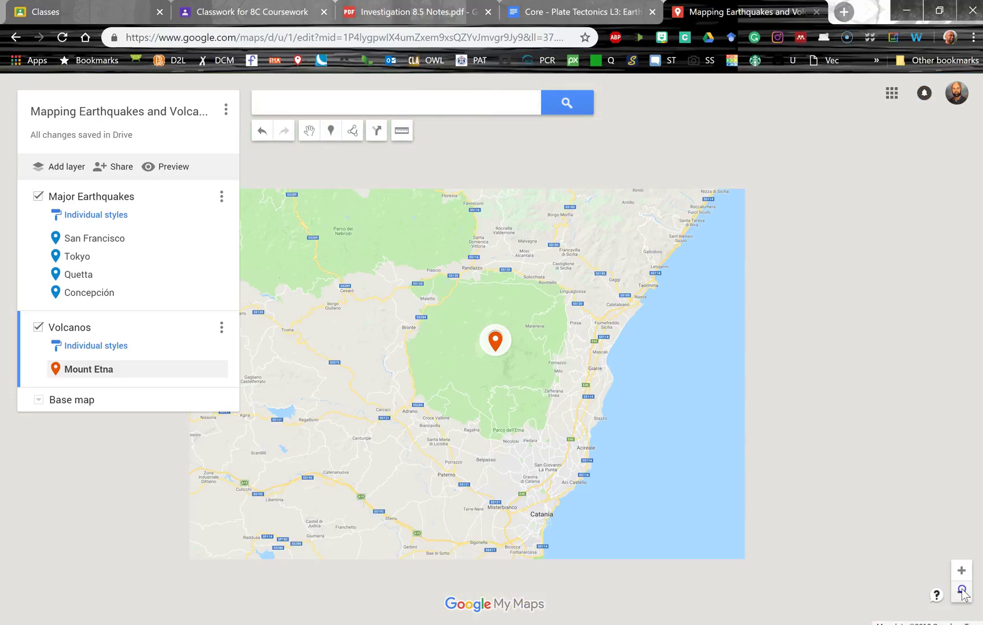
left_click(962, 592)
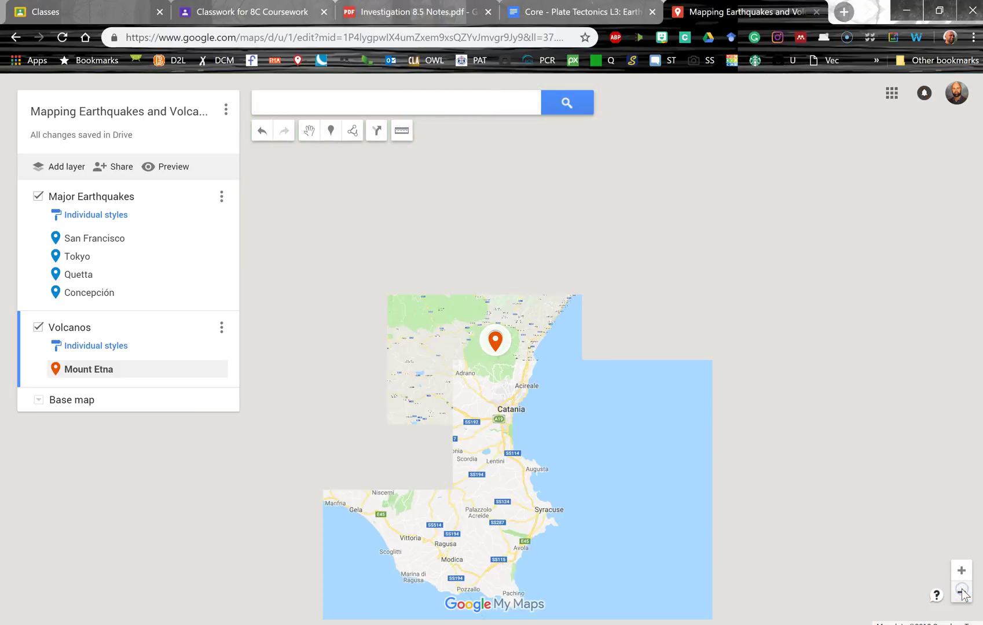